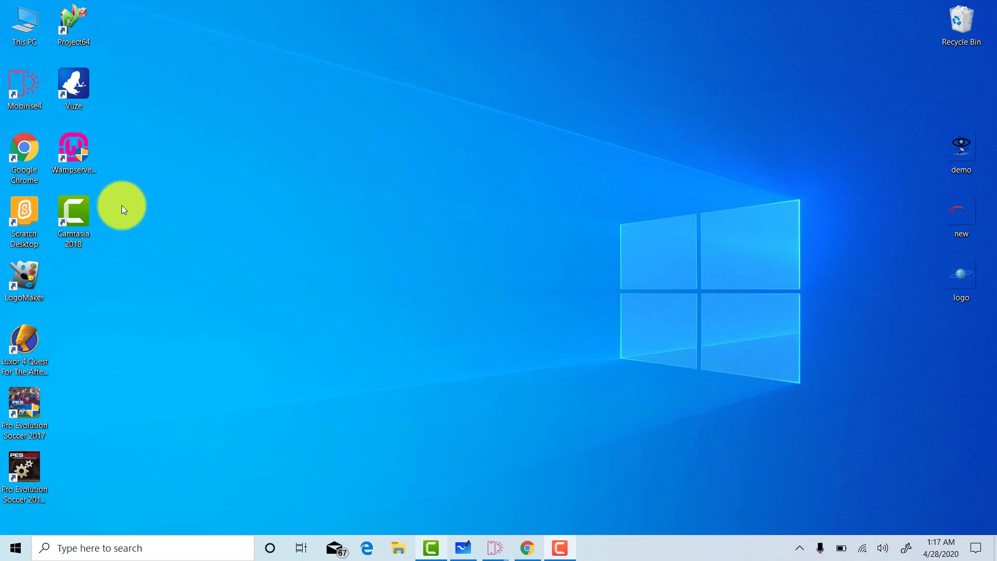
# Launch Mobirise from the desktop.
pyautogui.doubleClick(27, 102)
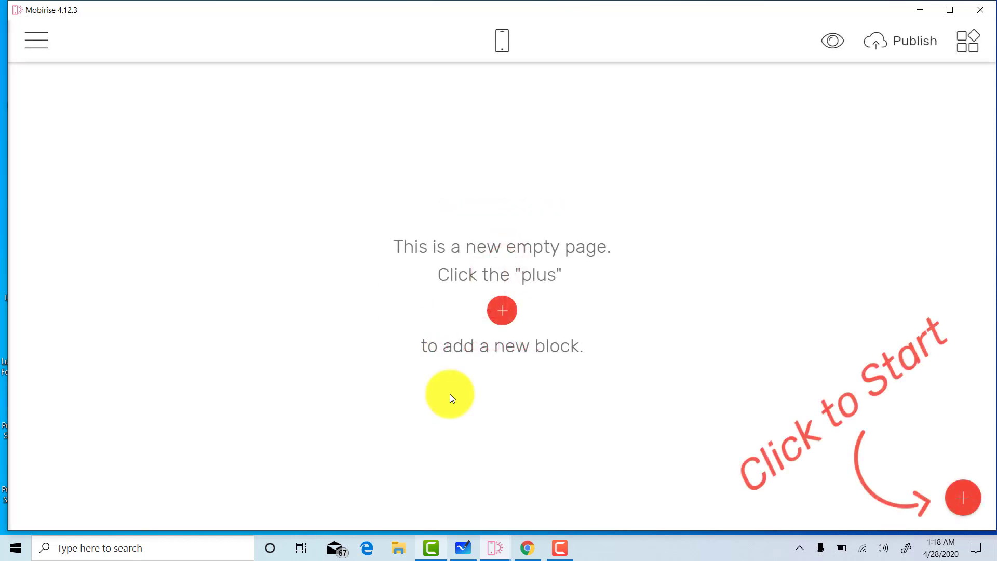
# Switch to Microsoft Whiteboard and draw a wide rectangular box freehand across the upper part of the blank board.
pyautogui.click(463, 540)
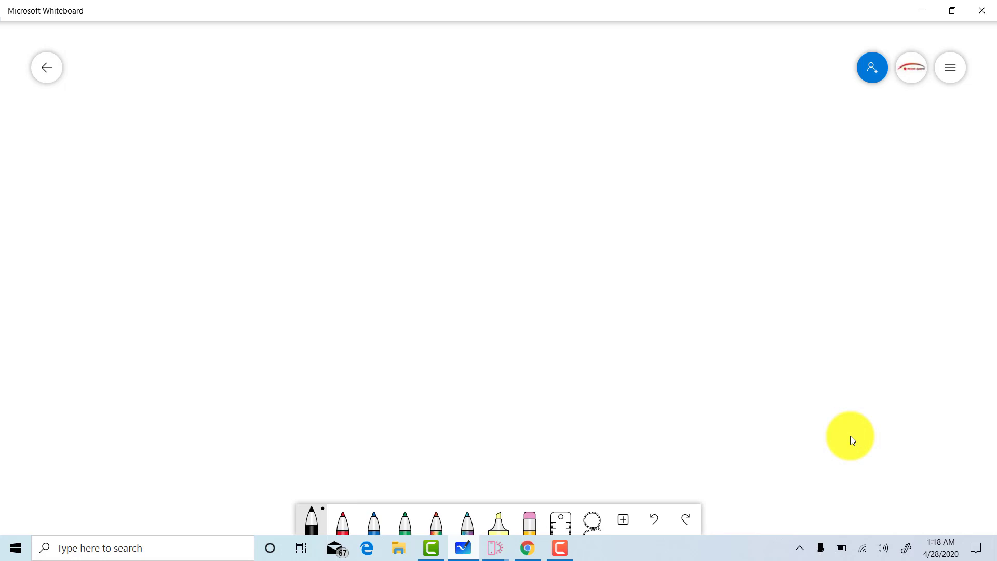
pyautogui.moveTo(78, 37)
pyautogui.mouseDown()
pyautogui.moveTo(83, 112)
pyautogui.moveTo(669, 136)
pyautogui.moveTo(848, 136)
pyautogui.moveTo(92, 39)
pyautogui.moveTo(625, 42)
pyautogui.moveTo(849, 62)
pyautogui.moveTo(847, 140)
pyautogui.mouseUp()
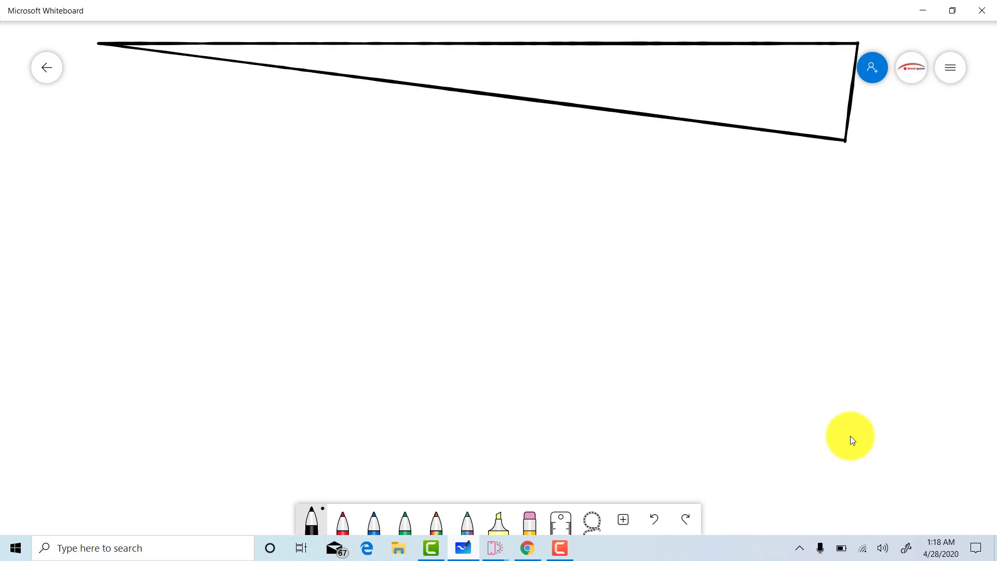
pyautogui.hotkey('ctrl', 'z')
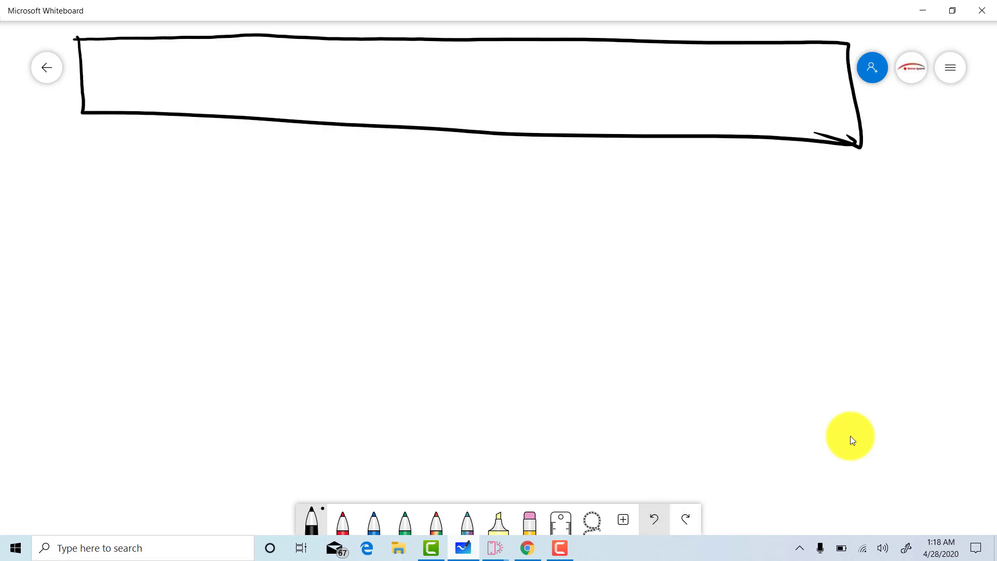
# Handwrite "Logo" at the start of the box and "Home", "Services" and "About" as menu items along its other end.
pyautogui.moveTo(91, 41)
pyautogui.mouseDown()
pyautogui.moveTo(109, 82)
pyautogui.moveTo(137, 67)
pyautogui.moveTo(156, 75)
pyautogui.moveTo(187, 65)
pyautogui.mouseUp()
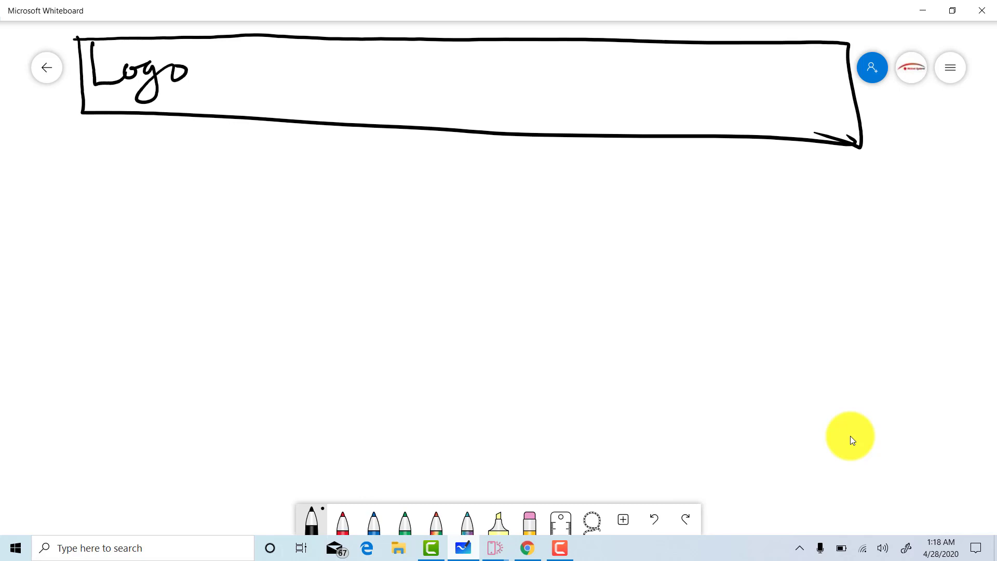
pyautogui.moveTo(414, 52)
pyautogui.mouseDown()
pyautogui.moveTo(416, 101)
pyautogui.moveTo(517, 81)
pyautogui.moveTo(535, 102)
pyautogui.mouseUp()
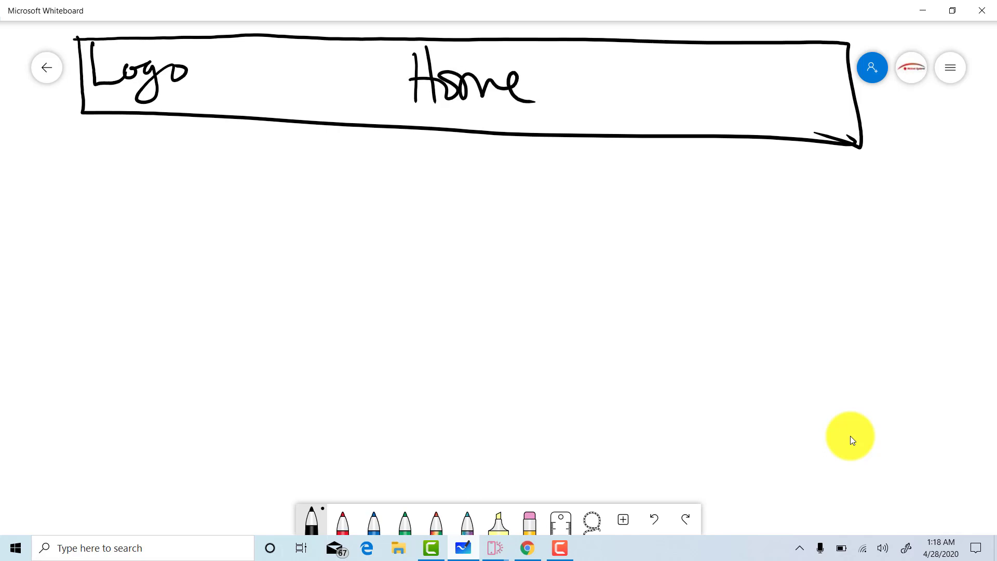
pyautogui.moveTo(574, 66); pyautogui.dragTo(546, 95)
pyautogui.moveTo(568, 88); pyautogui.dragTo(638, 91)
pyautogui.moveTo(656, 76); pyautogui.dragTo(651, 92)
pyautogui.moveTo(660, 90)
pyautogui.mouseDown()
pyautogui.moveTo(728, 56)
pyautogui.moveTo(743, 99)
pyautogui.mouseUp()
pyautogui.moveTo(723, 80)
pyautogui.mouseDown()
pyautogui.moveTo(738, 79)
pyautogui.moveTo(755, 99)
pyautogui.mouseUp()
pyautogui.moveTo(754, 88); pyautogui.dragTo(789, 97)
pyautogui.moveTo(812, 67); pyautogui.dragTo(817, 104)
pyautogui.moveTo(792, 81); pyautogui.dragTo(836, 78)
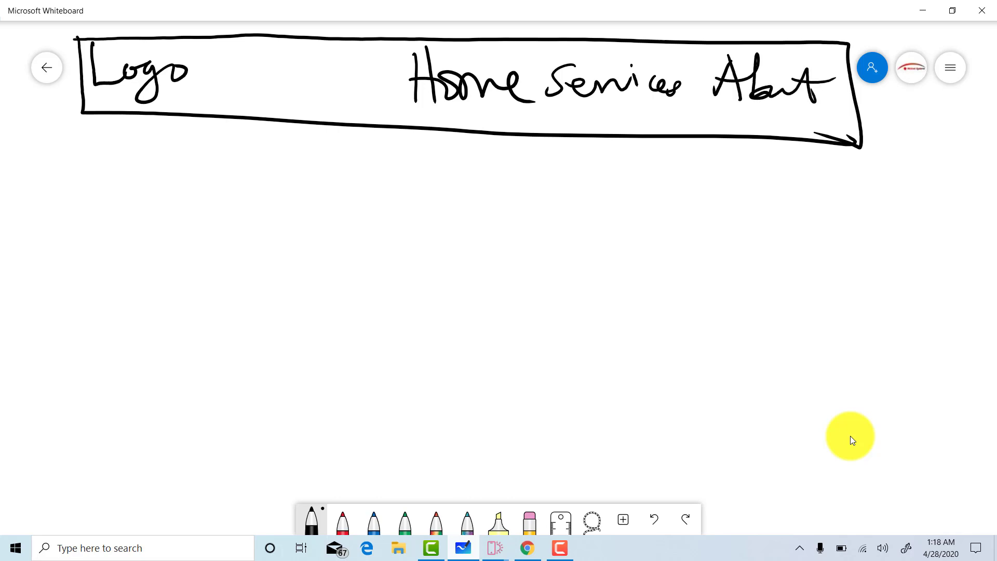
# Draw a second box directly beneath the menu box and handwrite "Hero image/Header" inside it.
pyautogui.moveTo(84, 93)
pyautogui.mouseDown()
pyautogui.moveTo(82, 223)
pyautogui.moveTo(175, 248)
pyautogui.moveTo(857, 237)
pyautogui.moveTo(857, 101)
pyautogui.mouseUp()
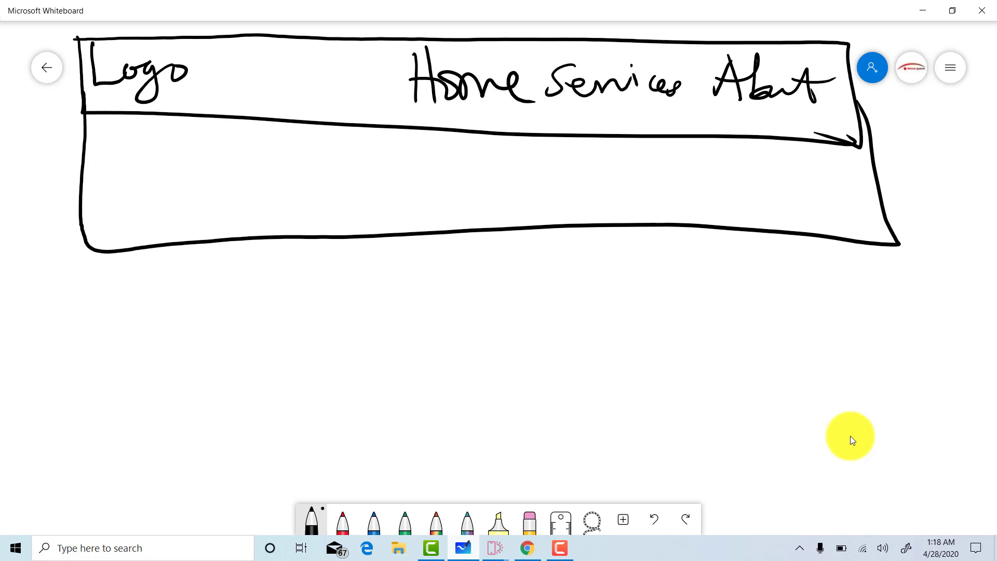
pyautogui.moveTo(165, 133); pyautogui.dragTo(175, 214)
pyautogui.moveTo(184, 155); pyautogui.dragTo(188, 210)
pyautogui.moveTo(215, 172)
pyautogui.mouseDown()
pyautogui.moveTo(251, 182)
pyautogui.moveTo(270, 161)
pyautogui.mouseUp()
pyautogui.moveTo(164, 180); pyautogui.dragTo(217, 165)
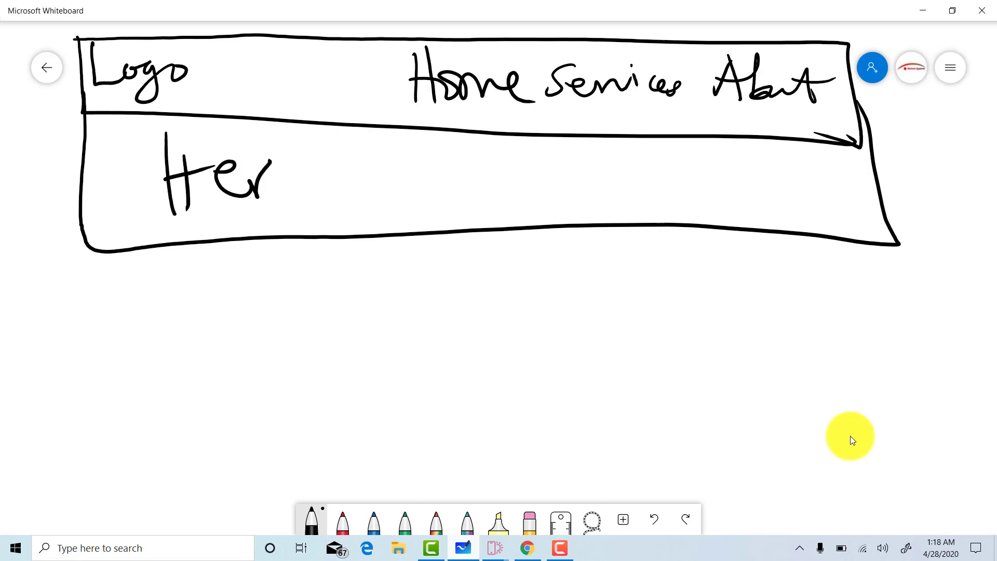
pyautogui.moveTo(297, 169)
pyautogui.mouseDown()
pyautogui.moveTo(290, 195)
pyautogui.moveTo(299, 170)
pyautogui.moveTo(348, 148)
pyautogui.mouseUp()
pyautogui.moveTo(387, 165)
pyautogui.mouseDown()
pyautogui.moveTo(386, 197)
pyautogui.moveTo(413, 199)
pyautogui.moveTo(366, 223)
pyautogui.moveTo(439, 196)
pyautogui.mouseUp()
pyautogui.moveTo(466, 165)
pyautogui.mouseDown()
pyautogui.moveTo(442, 203)
pyautogui.moveTo(509, 171)
pyautogui.moveTo(521, 183)
pyautogui.mouseUp()
pyautogui.moveTo(525, 188); pyautogui.dragTo(565, 205)
pyautogui.moveTo(614, 137); pyautogui.dragTo(569, 215)
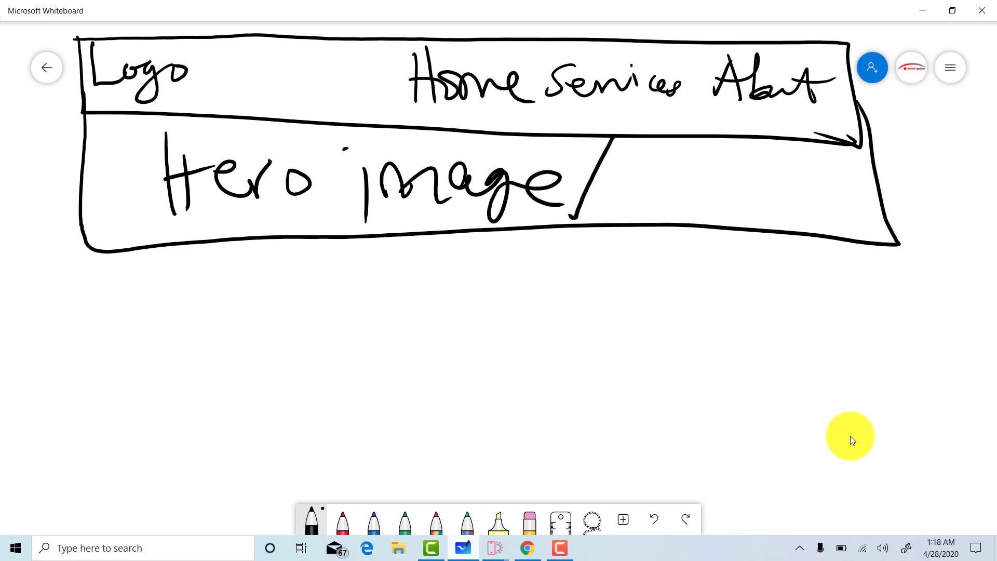
pyautogui.moveTo(627, 149); pyautogui.dragTo(627, 205)
pyautogui.moveTo(644, 185)
pyautogui.mouseDown()
pyautogui.moveTo(646, 206)
pyautogui.moveTo(665, 169)
pyautogui.moveTo(650, 206)
pyautogui.mouseUp()
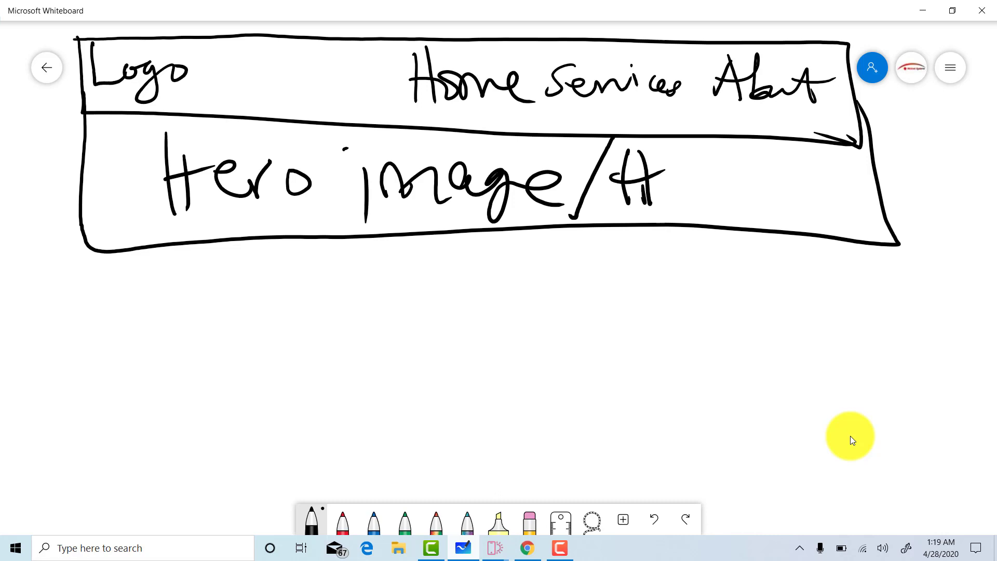
pyautogui.moveTo(699, 174); pyautogui.dragTo(748, 201)
pyautogui.moveTo(770, 149)
pyautogui.mouseDown()
pyautogui.moveTo(763, 200)
pyautogui.moveTo(748, 195)
pyautogui.mouseUp()
pyautogui.moveTo(776, 185); pyautogui.dragTo(866, 162)
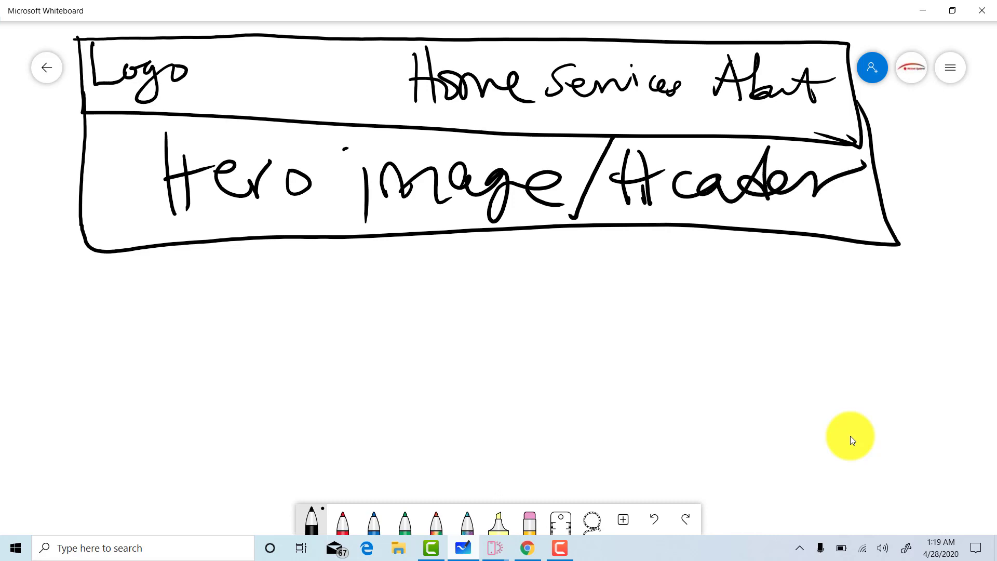
pyautogui.moveTo(678, 194); pyautogui.dragTo(691, 185)
# Draw a third box beneath the hero section and handwrite "Main body" inside it.
pyautogui.moveTo(82, 187)
pyautogui.mouseDown()
pyautogui.moveTo(94, 261)
pyautogui.moveTo(292, 375)
pyautogui.moveTo(883, 382)
pyautogui.moveTo(888, 213)
pyautogui.mouseUp()
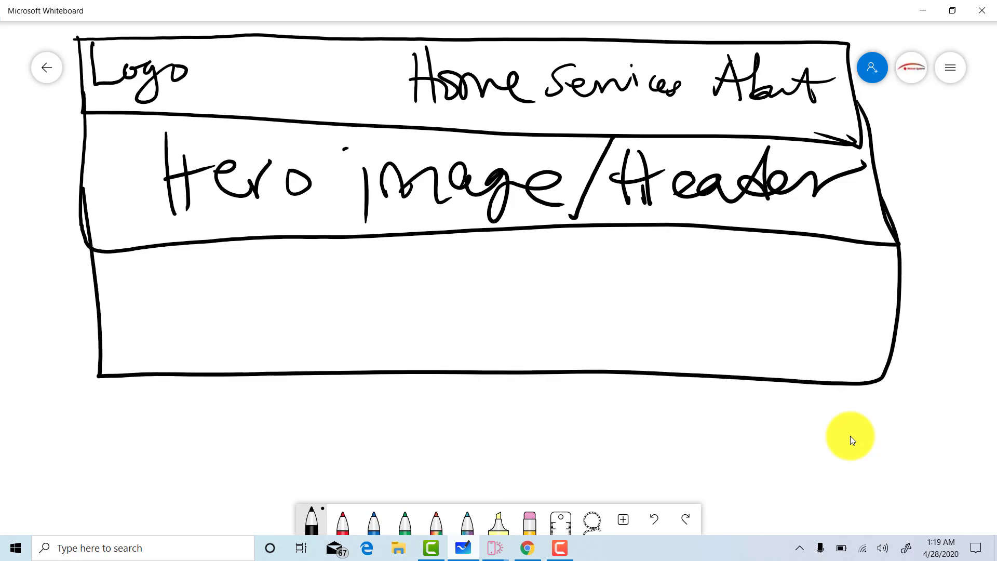
pyautogui.moveTo(208, 269)
pyautogui.mouseDown()
pyautogui.moveTo(206, 335)
pyautogui.moveTo(238, 260)
pyautogui.moveTo(270, 314)
pyautogui.mouseUp()
pyautogui.moveTo(295, 292)
pyautogui.mouseDown()
pyautogui.moveTo(276, 296)
pyautogui.moveTo(304, 314)
pyautogui.mouseUp()
pyautogui.moveTo(308, 316); pyautogui.dragTo(322, 312)
pyautogui.moveTo(309, 274); pyautogui.dragTo(311, 279)
pyautogui.moveTo(331, 315); pyautogui.dragTo(365, 314)
pyautogui.moveTo(427, 248)
pyautogui.mouseDown()
pyautogui.moveTo(428, 308)
pyautogui.moveTo(486, 291)
pyautogui.moveTo(520, 241)
pyautogui.mouseUp()
pyautogui.moveTo(519, 241); pyautogui.dragTo(591, 366)
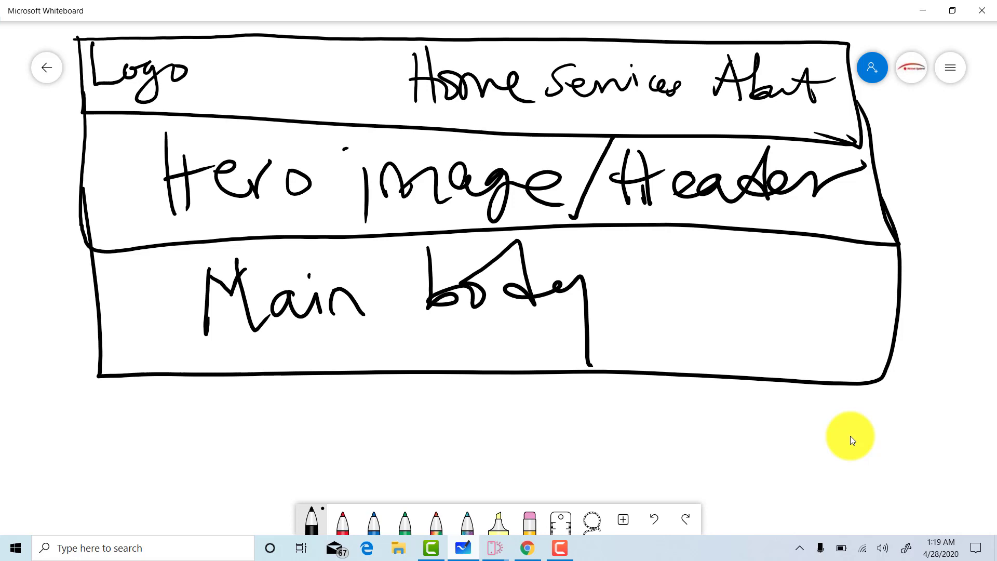
# Draw a final box beneath the main body section and handwrite "Footer" inside it.
pyautogui.moveTo(95, 337)
pyautogui.mouseDown()
pyautogui.moveTo(136, 462)
pyautogui.moveTo(850, 480)
pyautogui.moveTo(871, 333)
pyautogui.mouseUp()
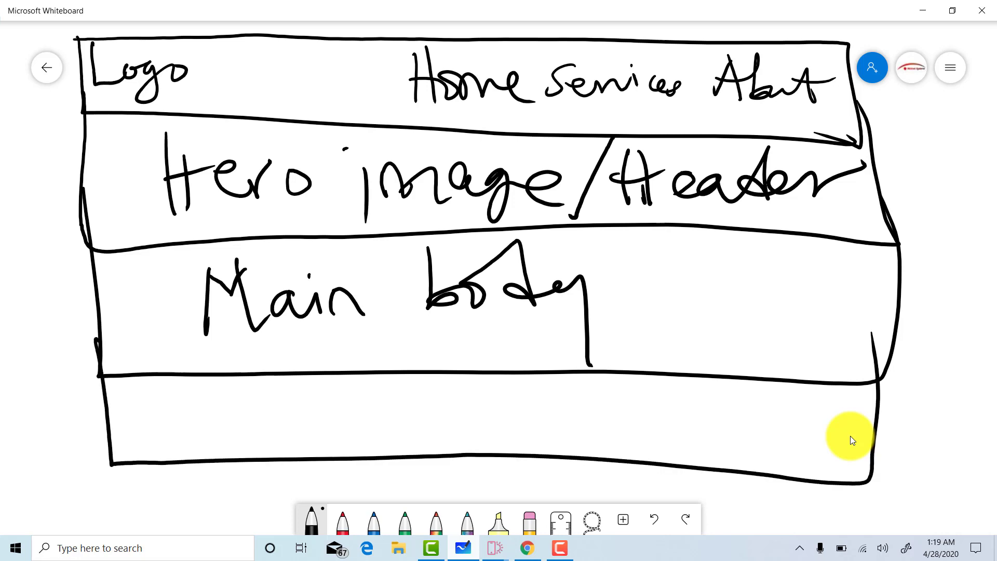
pyautogui.moveTo(243, 398)
pyautogui.mouseDown()
pyautogui.moveTo(238, 450)
pyautogui.moveTo(284, 388)
pyautogui.mouseUp()
pyautogui.moveTo(275, 411)
pyautogui.mouseDown()
pyautogui.moveTo(285, 426)
pyautogui.moveTo(326, 410)
pyautogui.mouseUp()
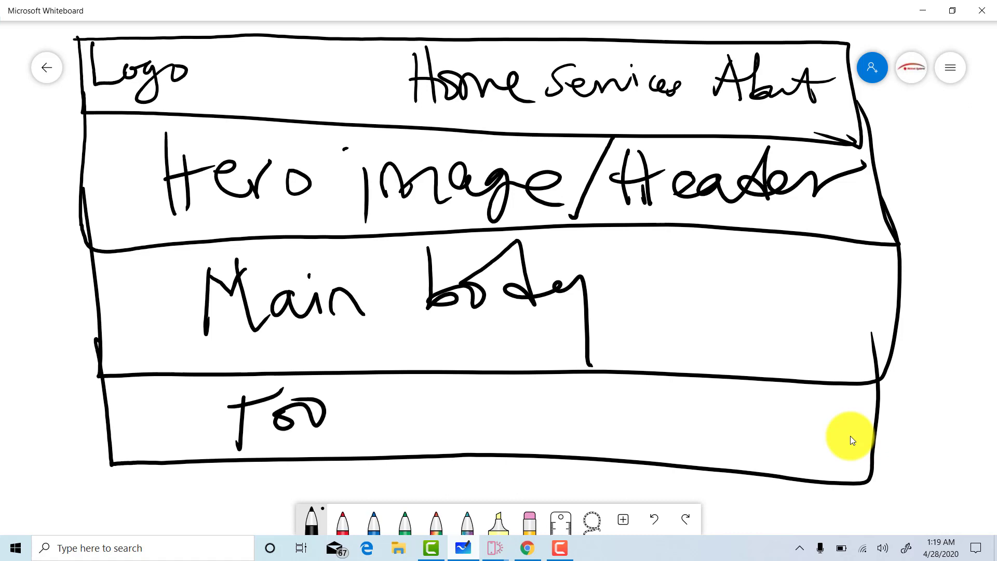
pyautogui.moveTo(223, 427)
pyautogui.mouseDown()
pyautogui.moveTo(290, 399)
pyautogui.moveTo(347, 430)
pyautogui.moveTo(379, 387)
pyautogui.moveTo(402, 421)
pyautogui.mouseUp()
pyautogui.moveTo(418, 396)
pyautogui.mouseDown()
pyautogui.moveTo(425, 416)
pyautogui.moveTo(467, 376)
pyautogui.mouseUp()
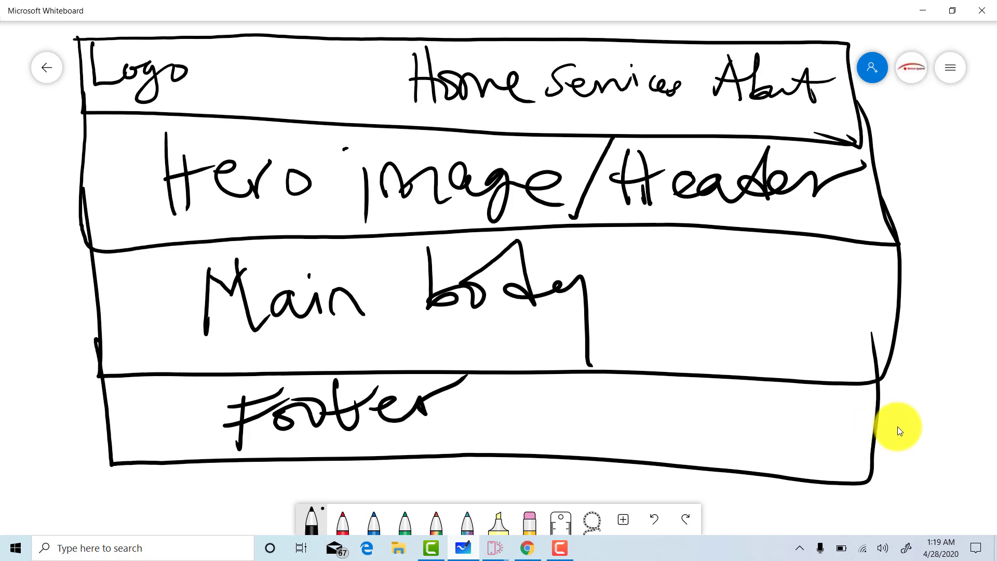
# Switch to Chrome and examine the mickinetsystems.com home page's menu, hero image, body and footer, and return to Mobirise.
pyautogui.click(929, 6)
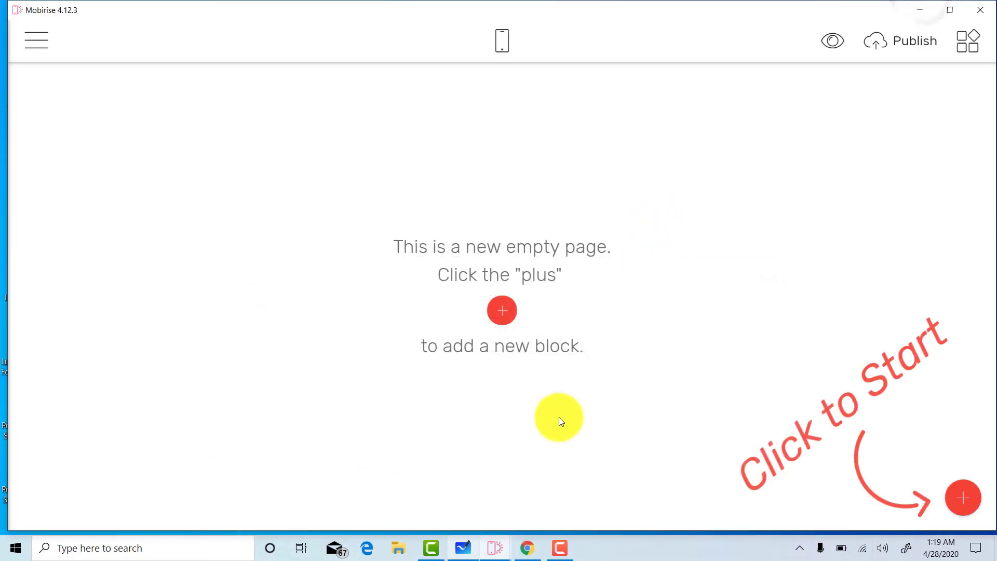
pyautogui.click(528, 552)
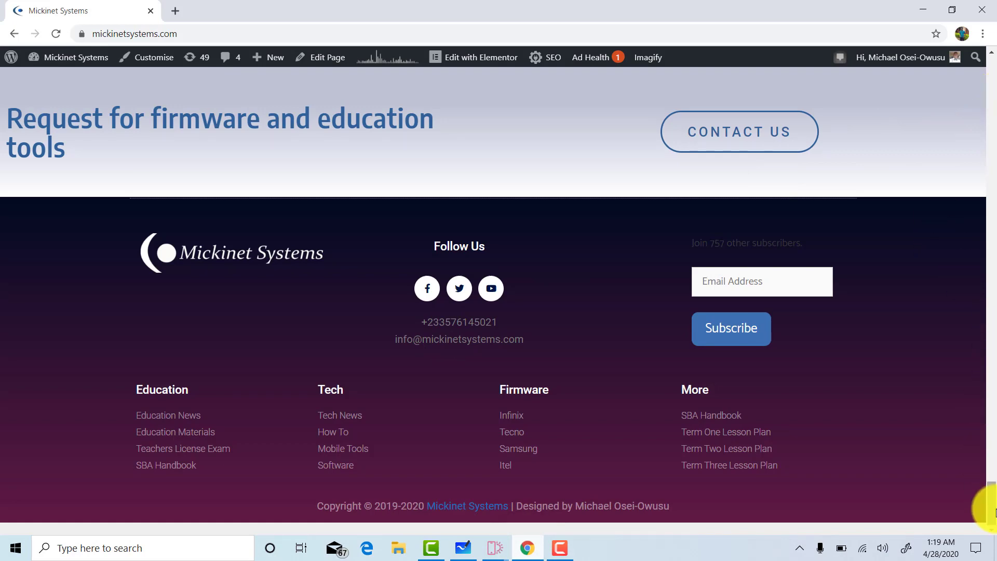
pyautogui.moveTo(991, 511); pyautogui.dragTo(993, 72)
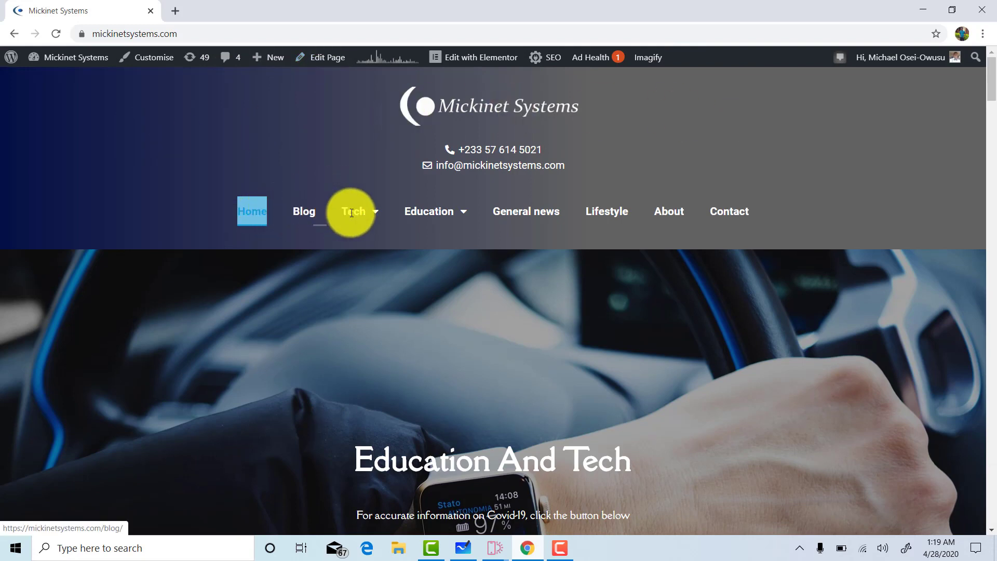
pyautogui.moveTo(368, 213)
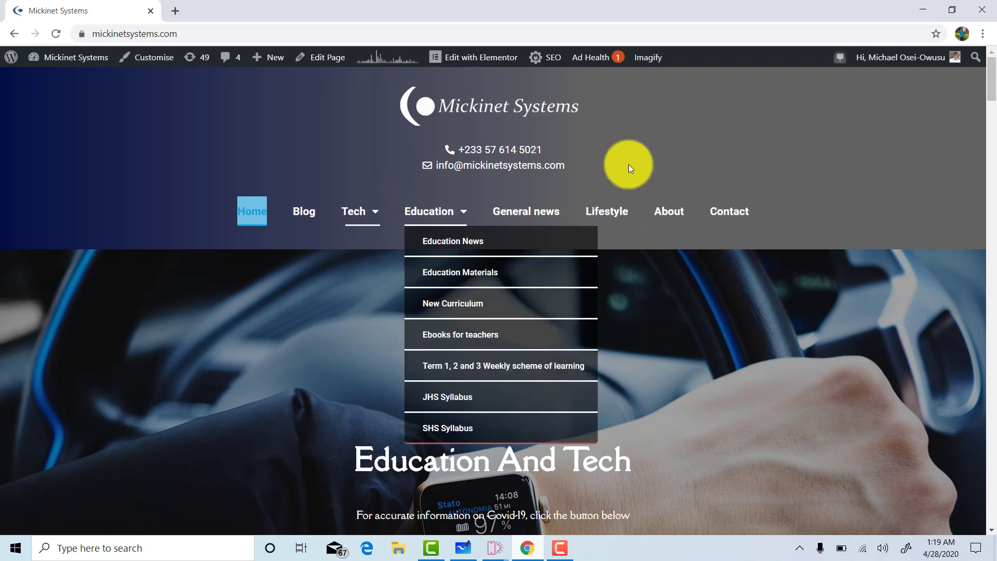
pyautogui.scroll(-3, 992, 104)
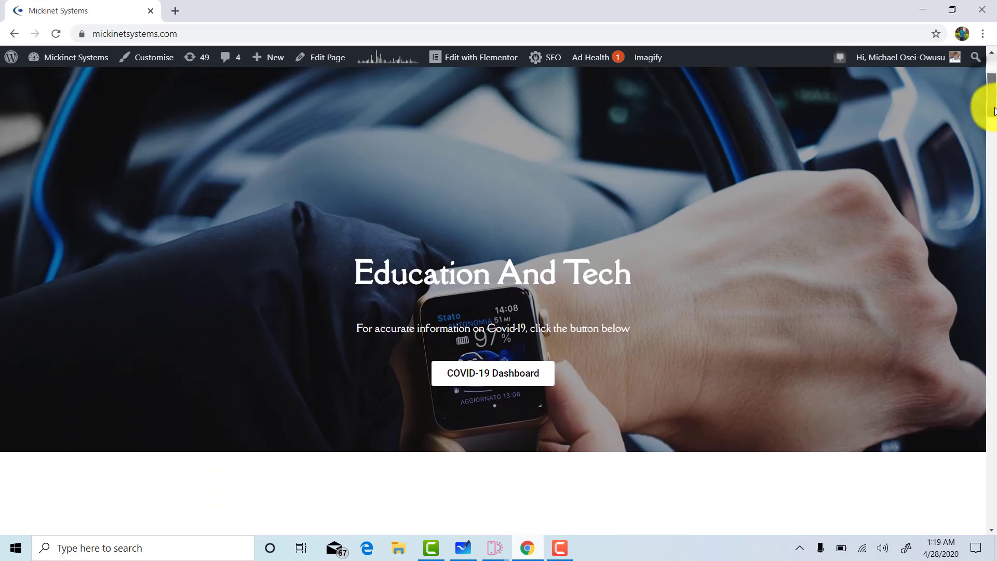
pyautogui.scroll(1, 995, 106)
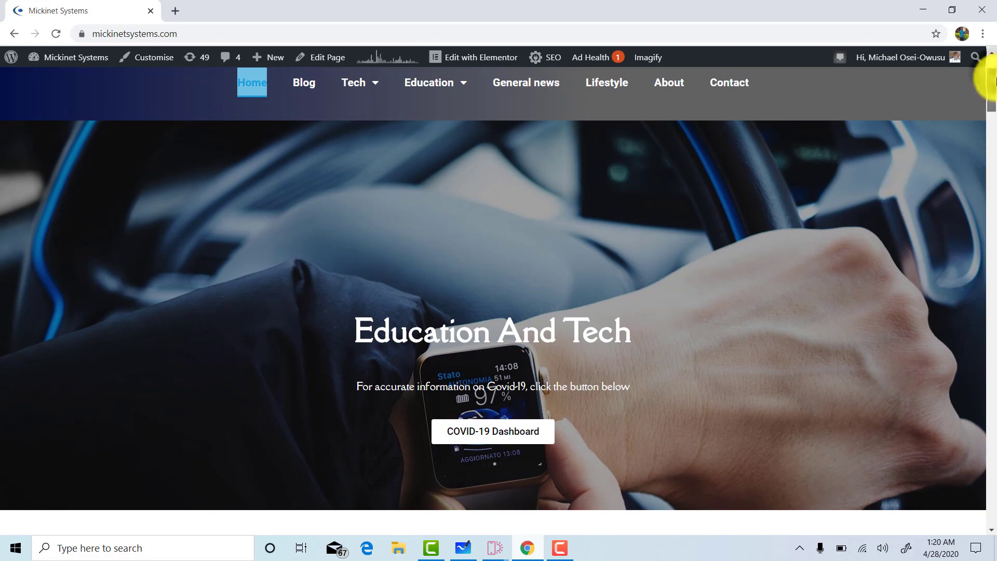
pyautogui.moveTo(992, 80); pyautogui.dragTo(995, 535)
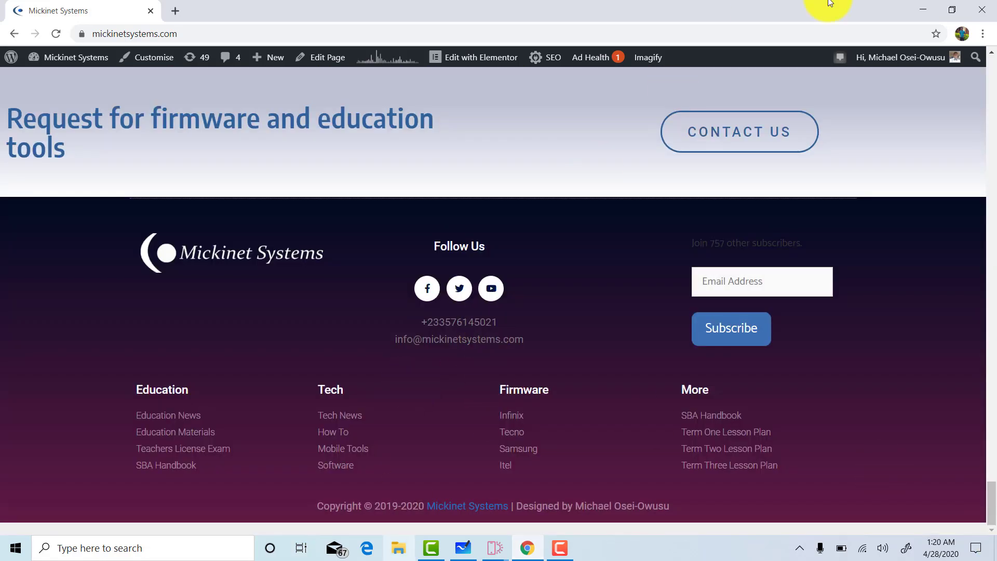
pyautogui.click(918, 10)
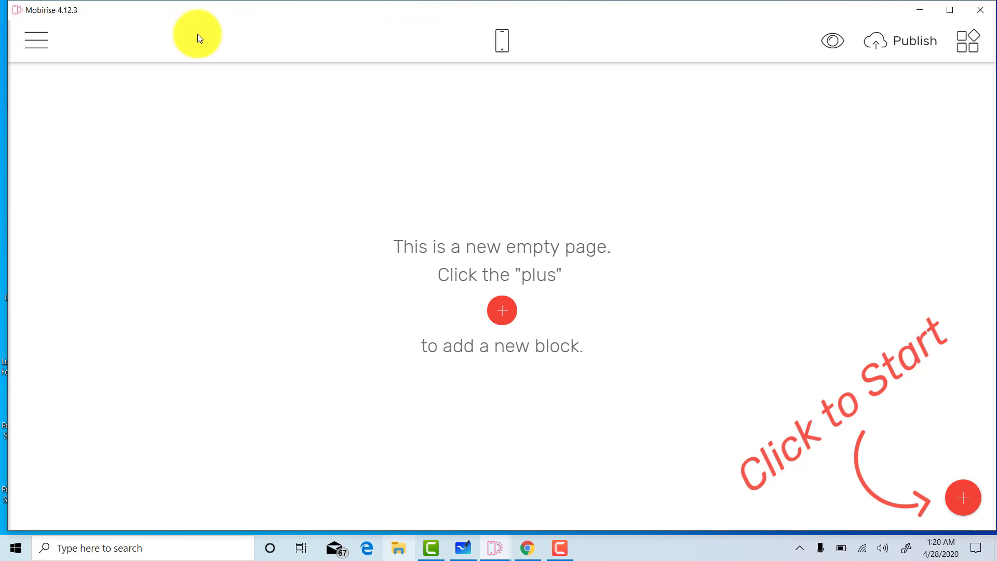
# Create a new site named "MY WEBSITE" based on the Mobirise 4 theme.
pyautogui.click(28, 45)
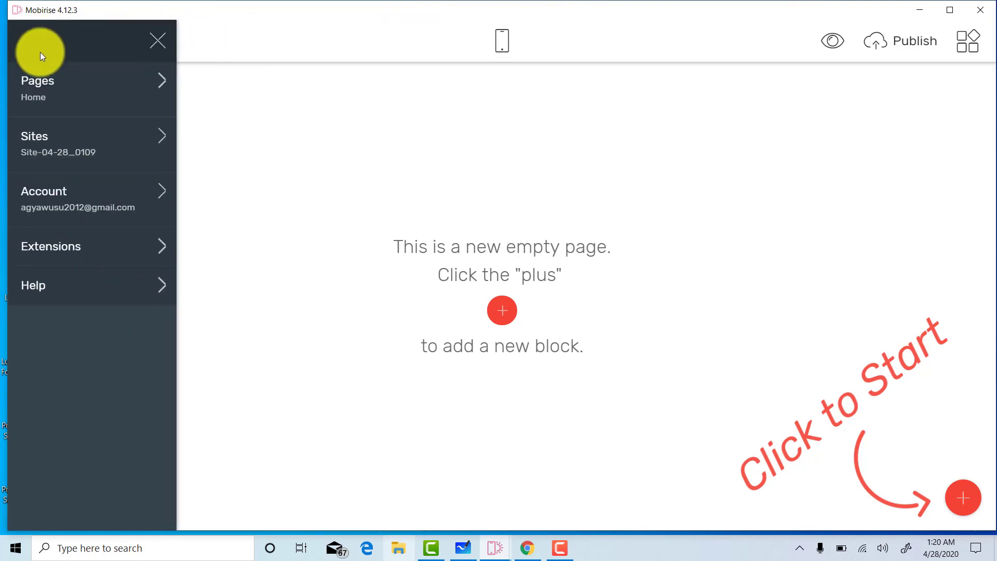
pyautogui.click(47, 136)
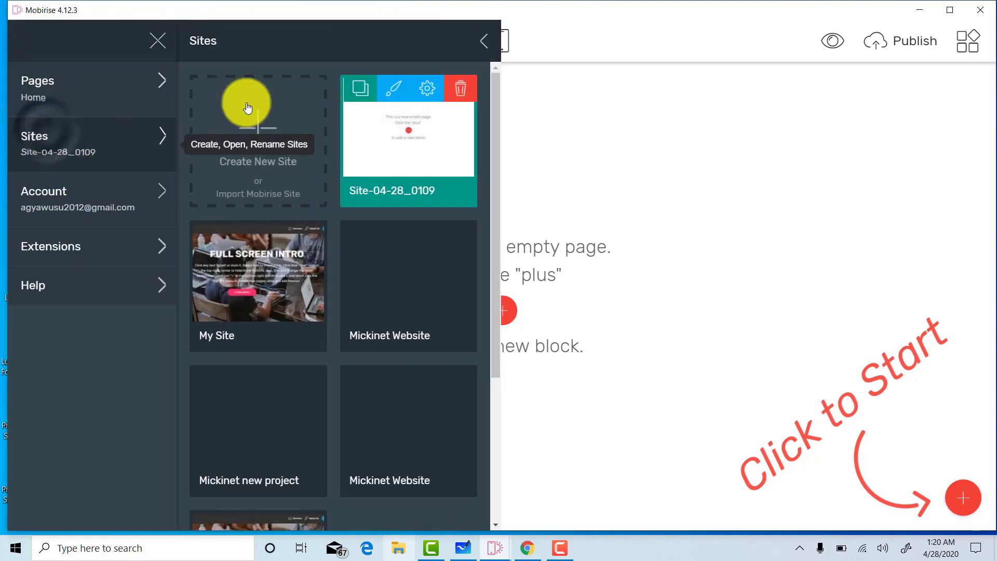
pyautogui.click(259, 131)
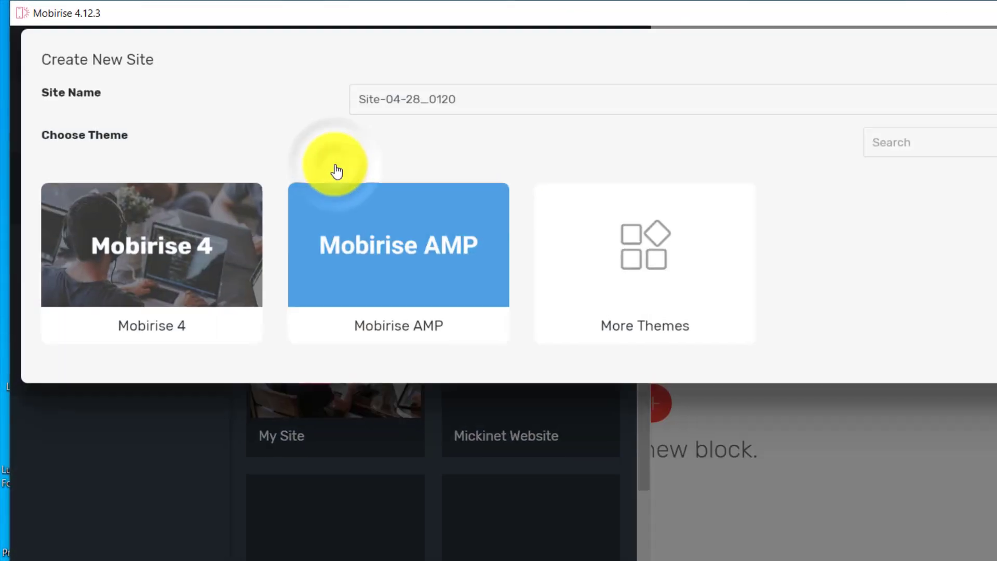
pyautogui.moveTo(537, 138); pyautogui.dragTo(364, 151)
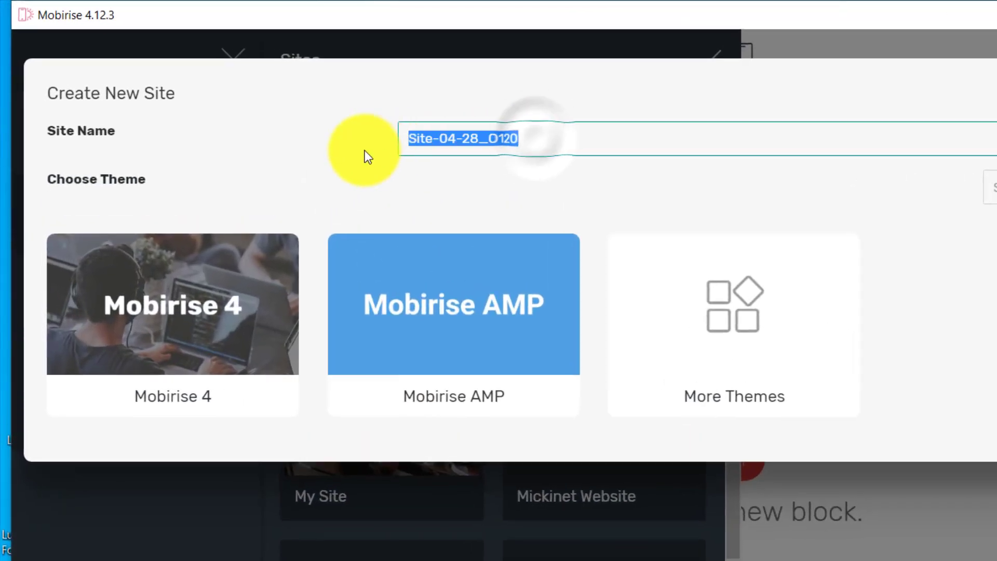
pyautogui.write('MY WEBSI')
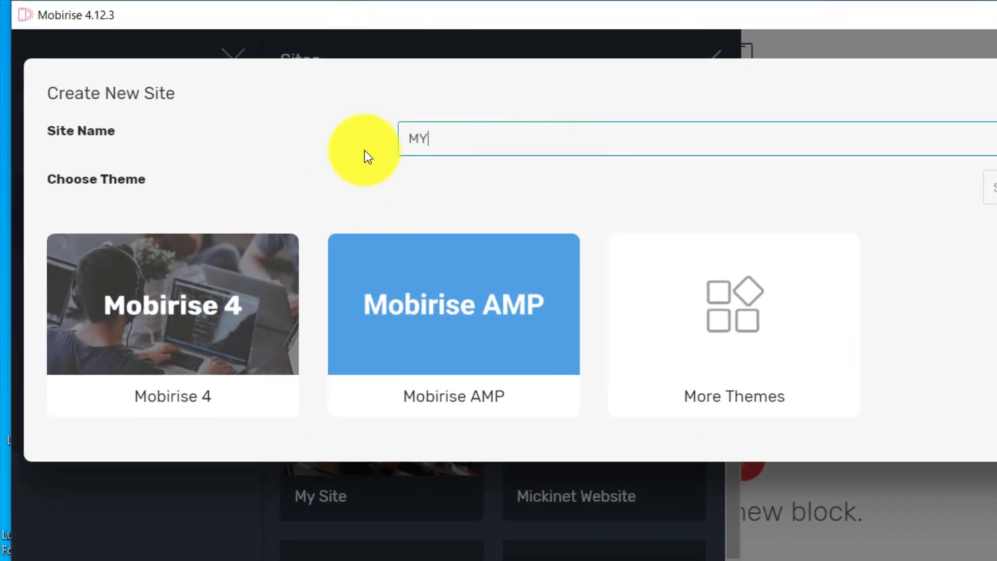
pyautogui.write('TE')
pyautogui.click(190, 305)
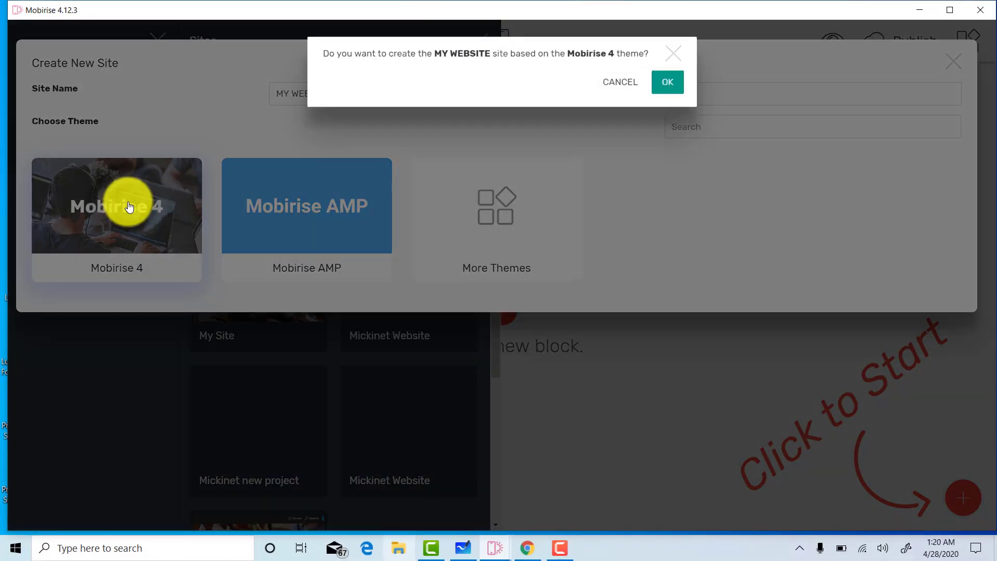
pyautogui.click(670, 90)
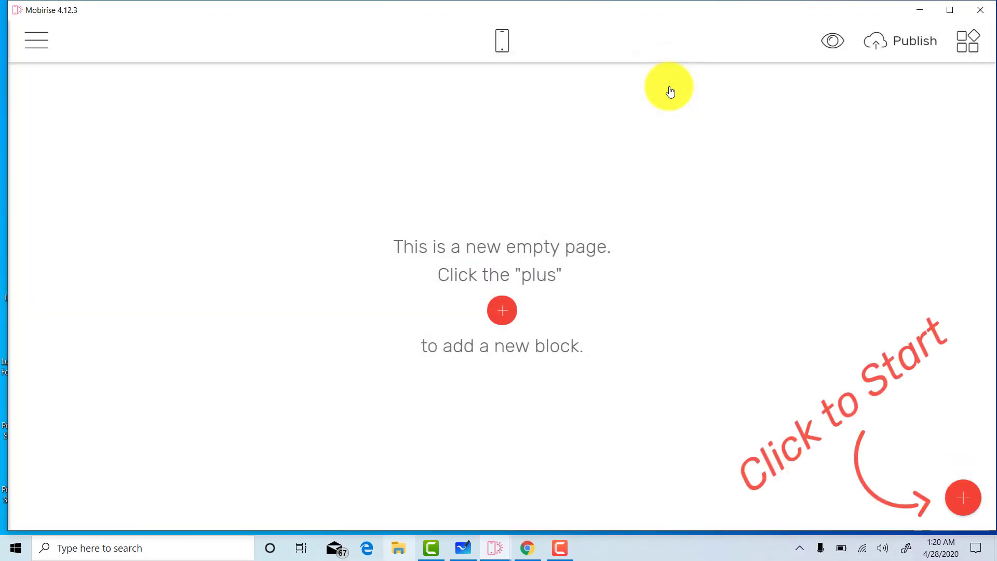
# Add the dark Menu block with Services, About Us and Try It Now! to the empty page and close the block list.
pyautogui.click(964, 501)
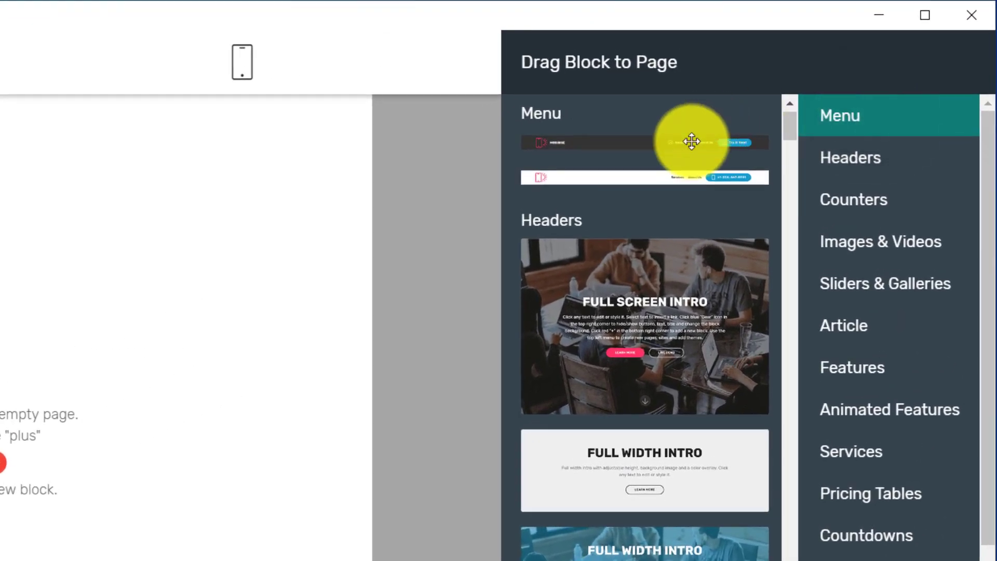
pyautogui.click(690, 138)
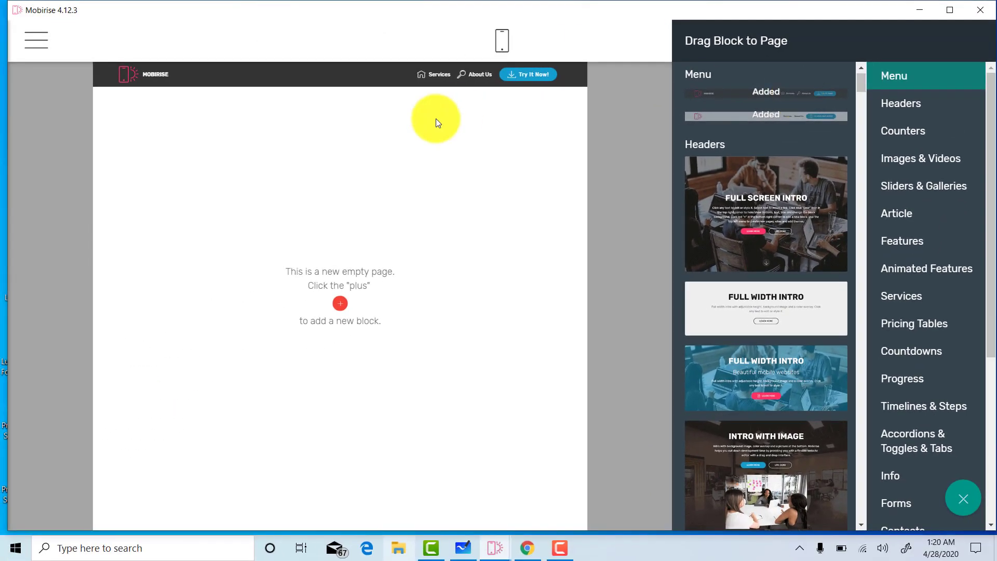
pyautogui.click(414, 122)
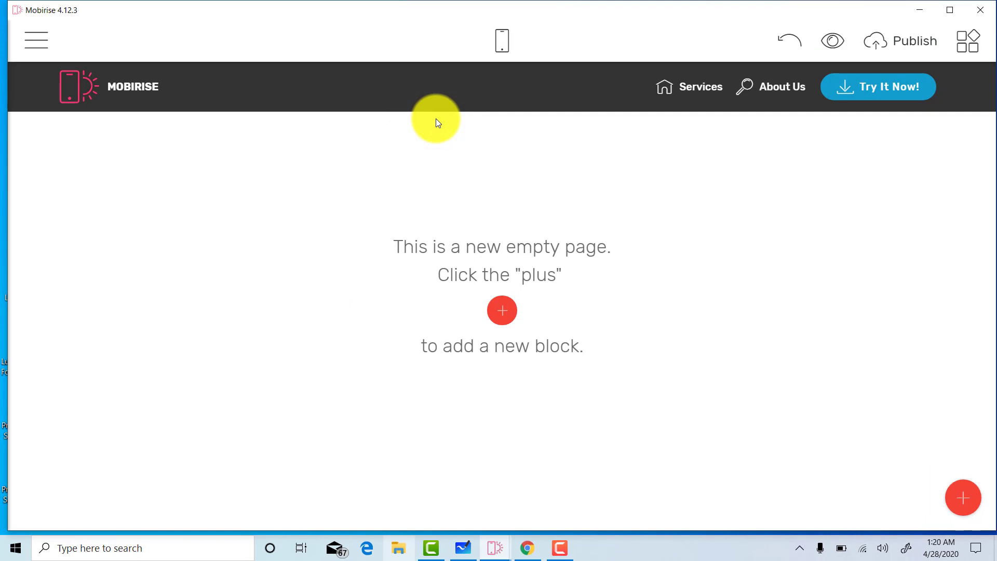
pyautogui.click(36, 42)
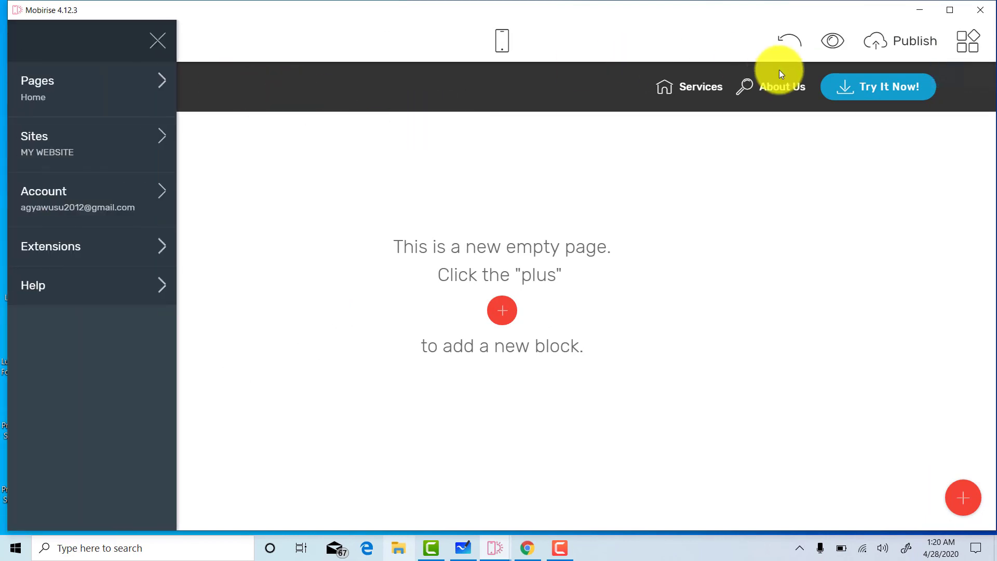
pyautogui.click(775, 200)
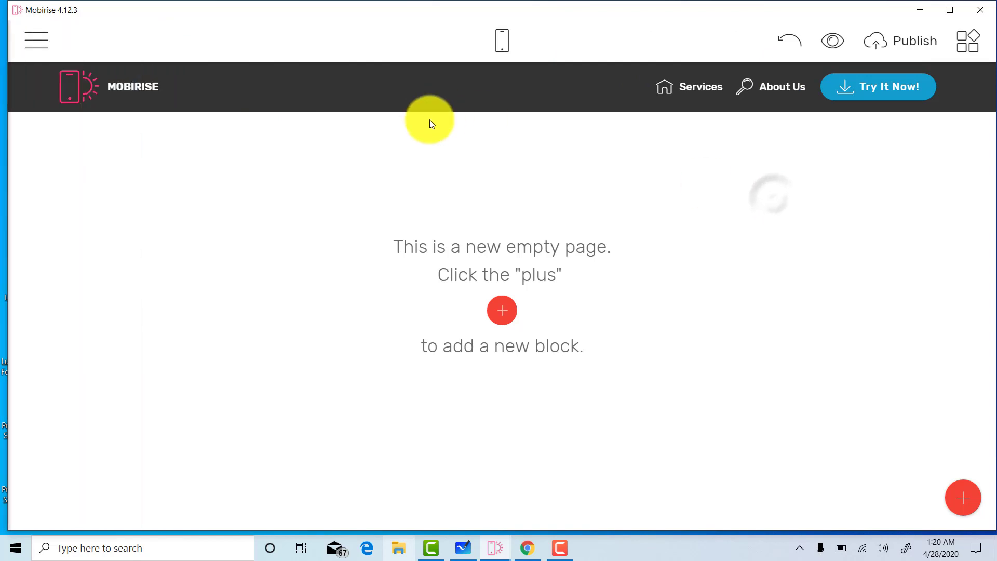
# Replace the menu block's logo with the image file "logo" from the Desktop, keeping the editor window at nearly full width.
pyautogui.click(76, 92)
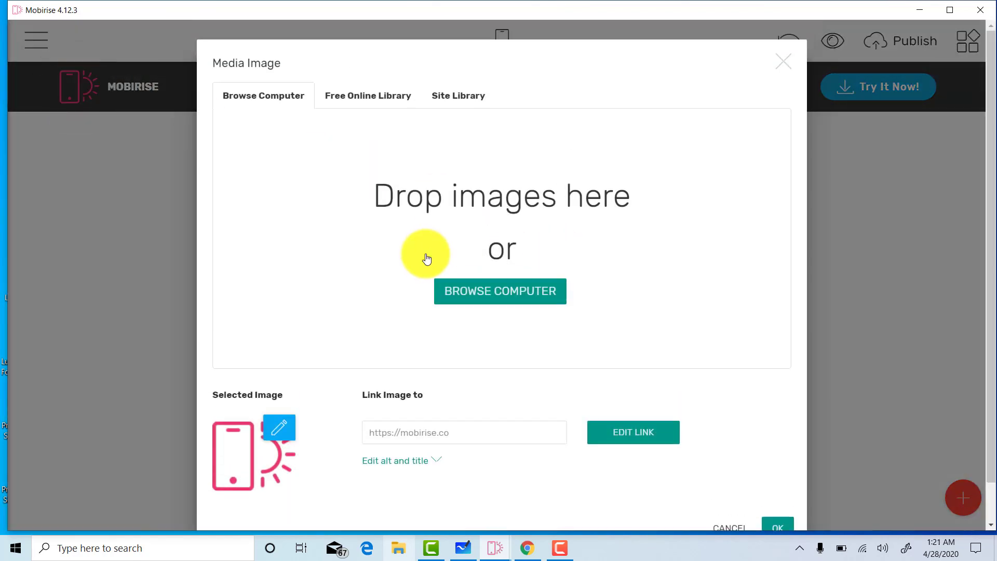
pyautogui.click(475, 289)
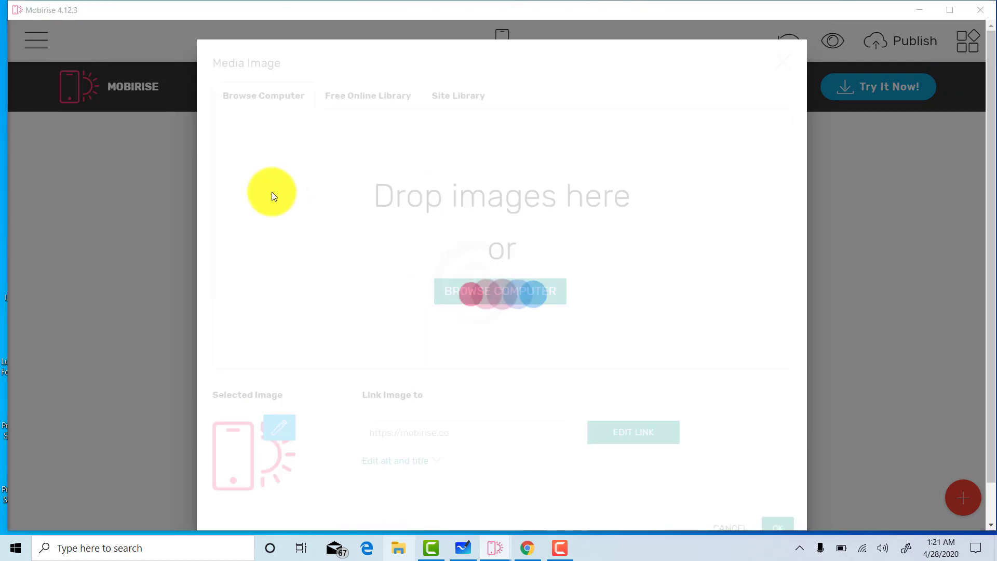
pyautogui.click(223, 115)
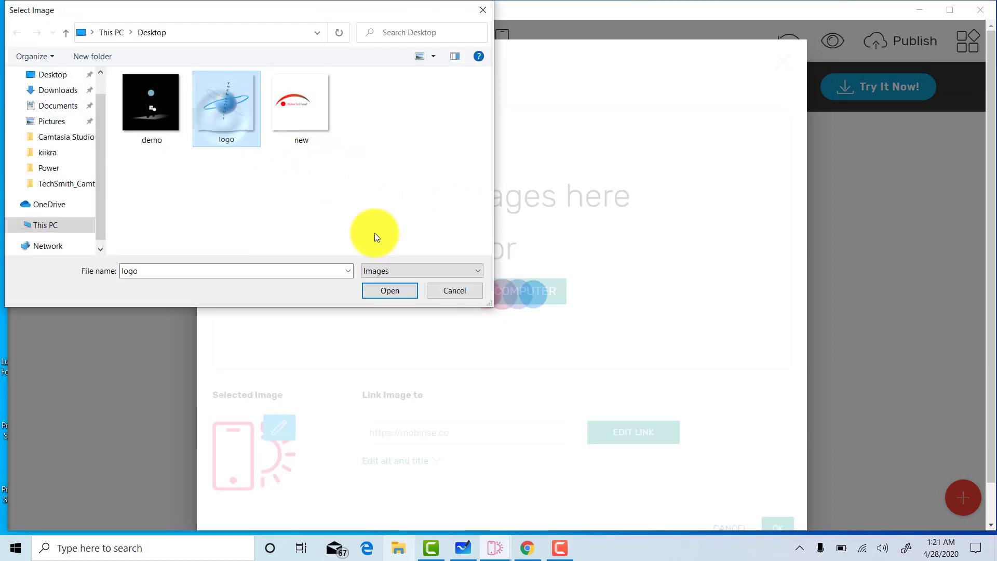
pyautogui.click(385, 291)
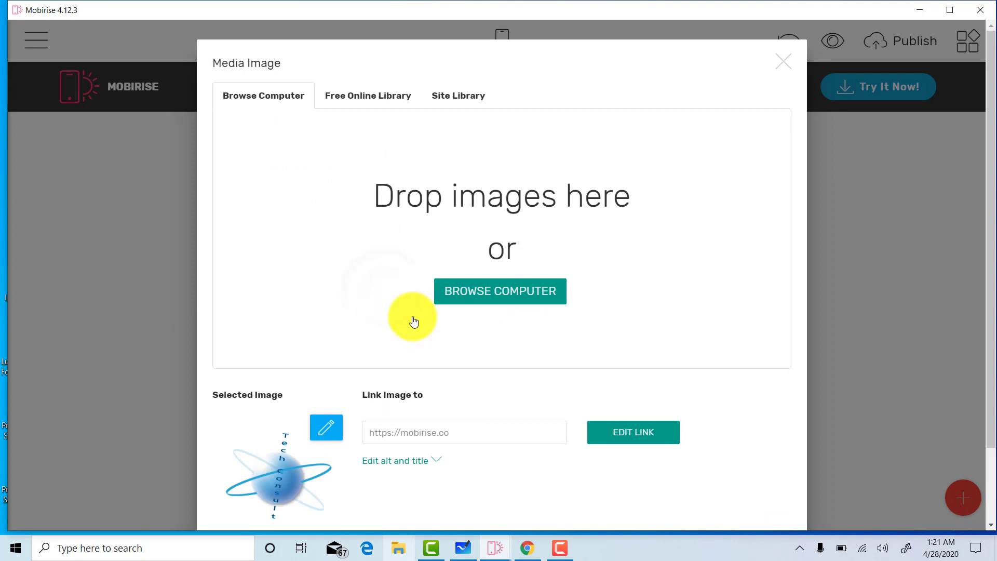
pyautogui.moveTo(995, 343); pyautogui.dragTo(956, 435)
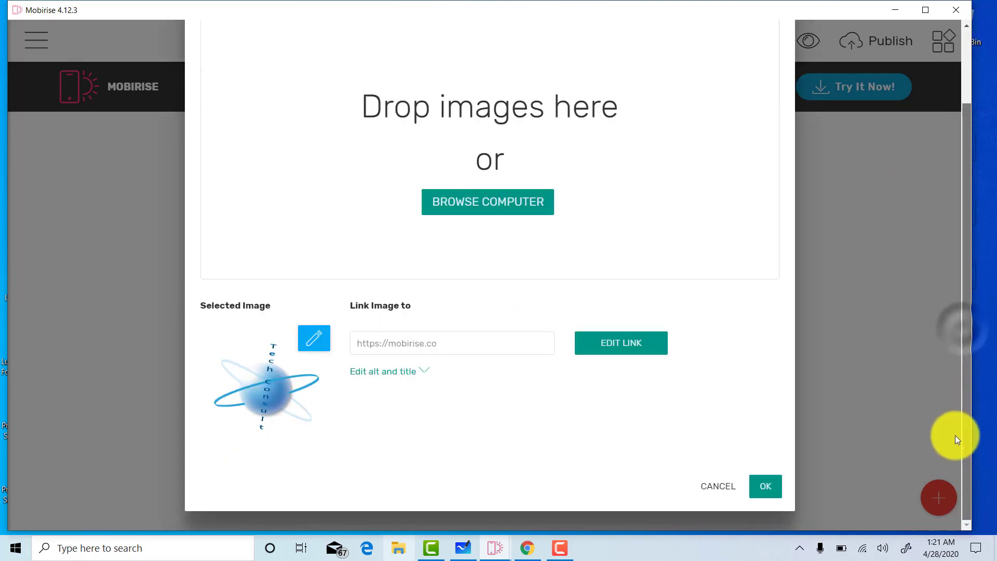
pyautogui.click(770, 492)
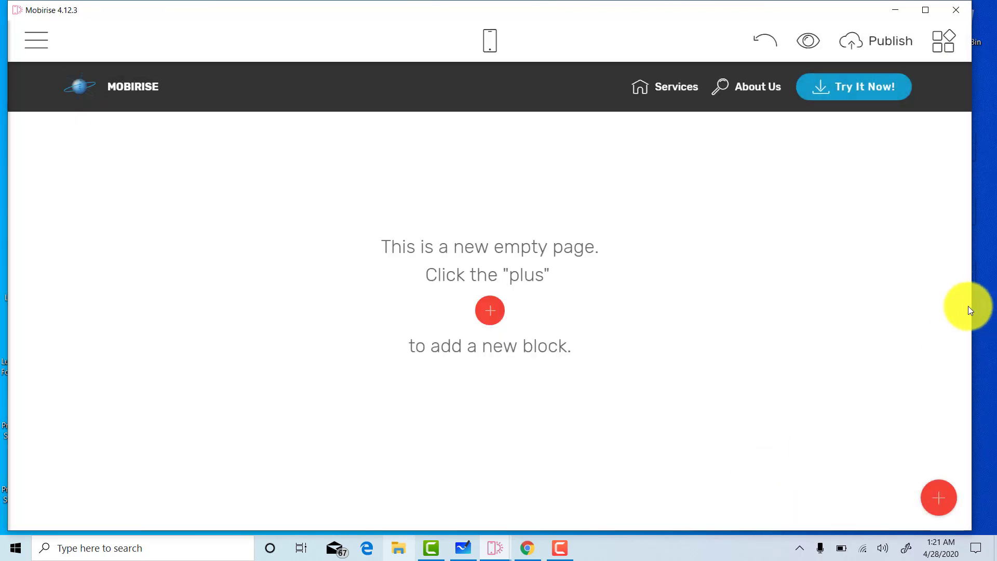
pyautogui.moveTo(975, 307); pyautogui.dragTo(994, 307)
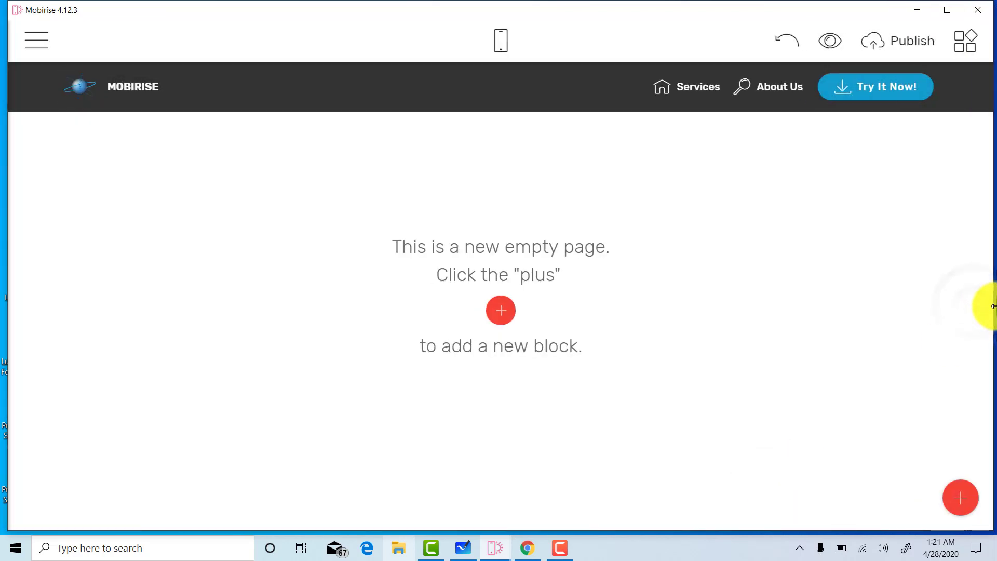
pyautogui.click(37, 40)
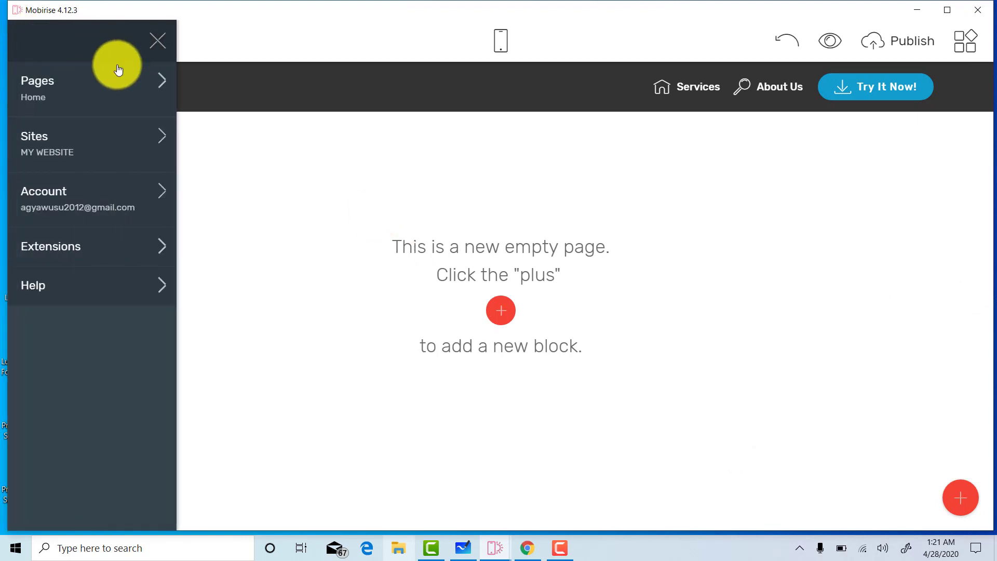
pyautogui.click(283, 44)
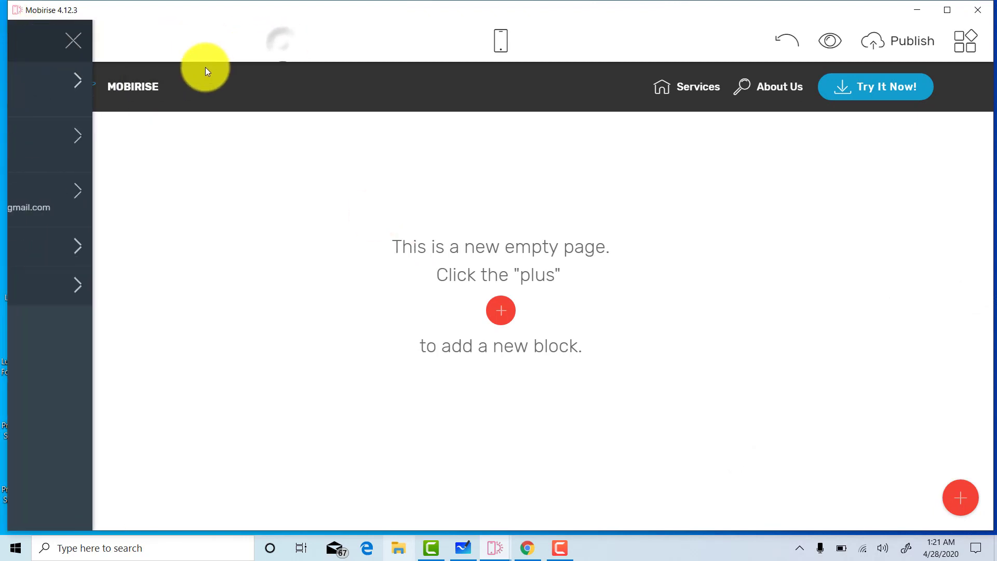
# Change the brand text beside the logo in the menu block to "MICKINET CONSULT".
pyautogui.click(123, 88)
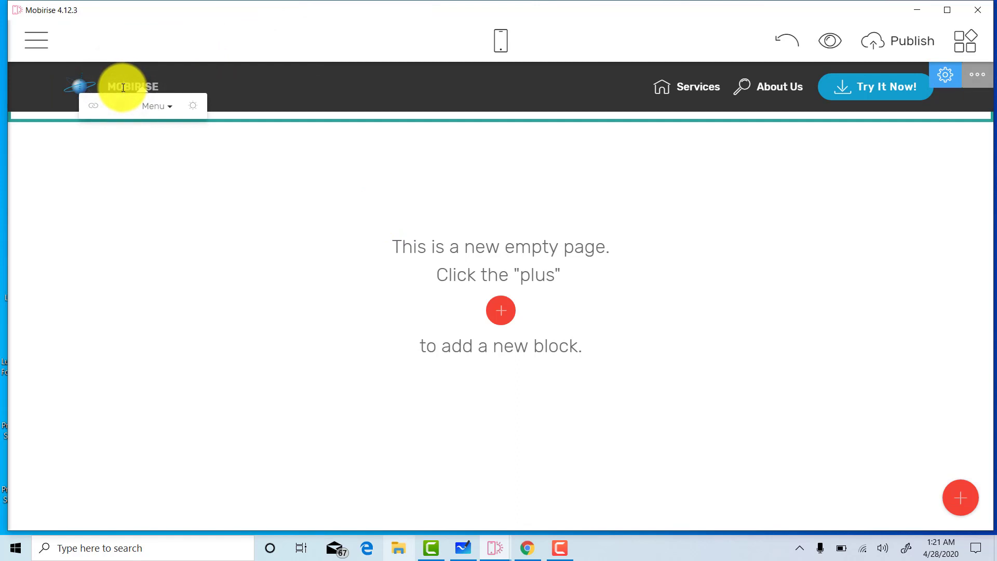
pyautogui.press('BackSpace')
pyautogui.press('BackSpace')
pyautogui.press('BackSpace')
pyautogui.press('BackSpace')
pyautogui.press('BackSpace')
pyautogui.press('BackSpace')
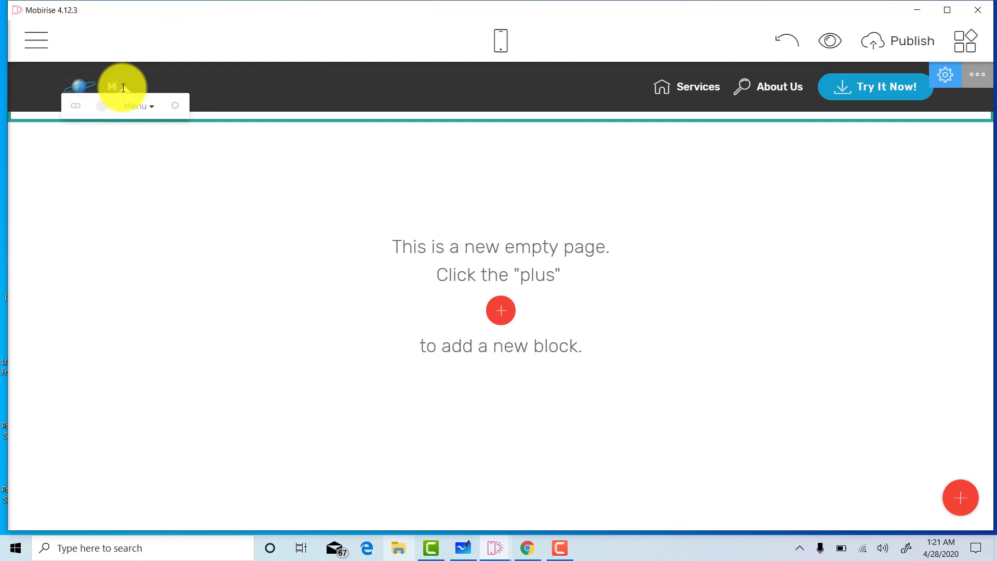
pyautogui.press('BackSpace')
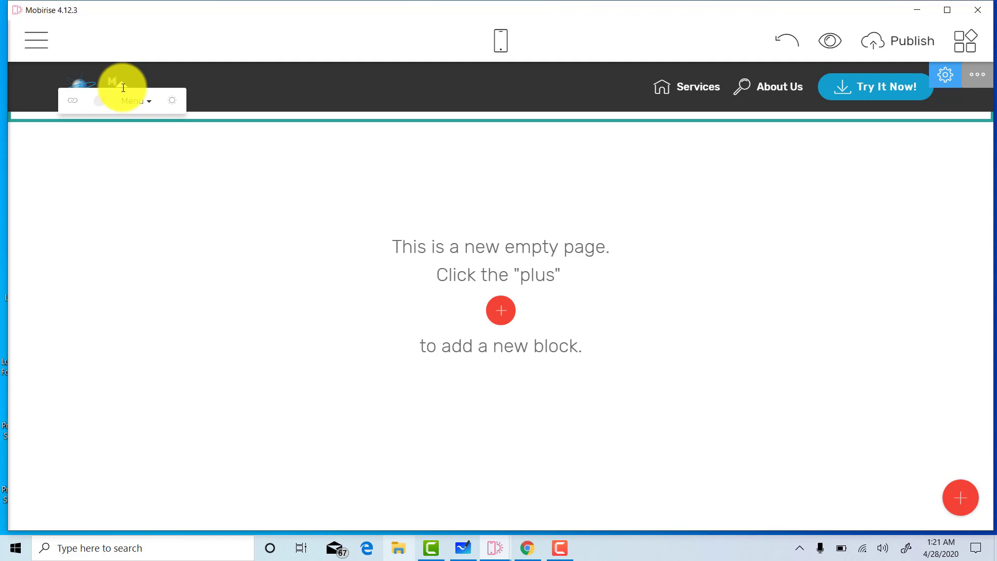
pyautogui.write('KINET')
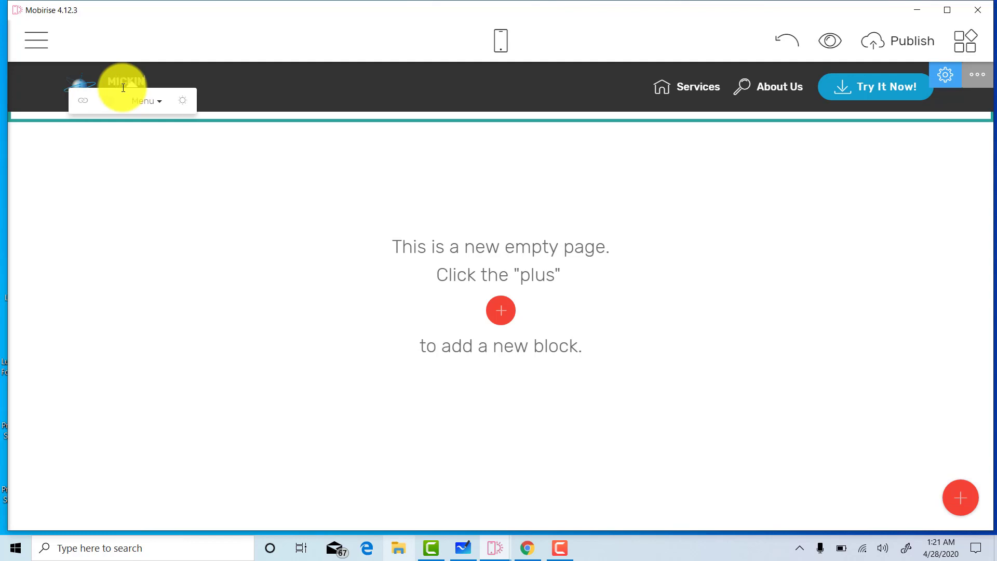
pyautogui.write(' CONSULT')
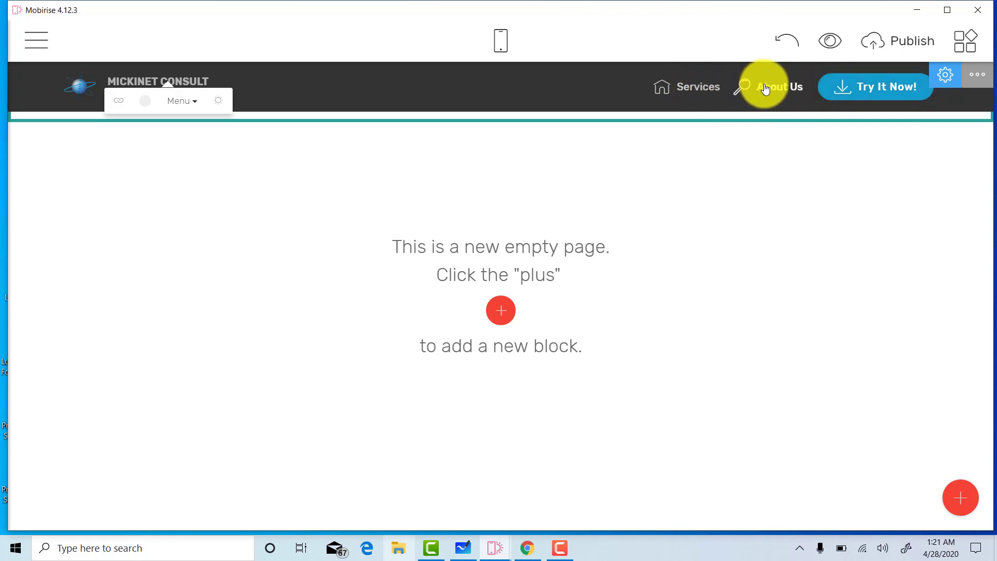
# Rename the Services menu item as "Home".
pyautogui.click(704, 85)
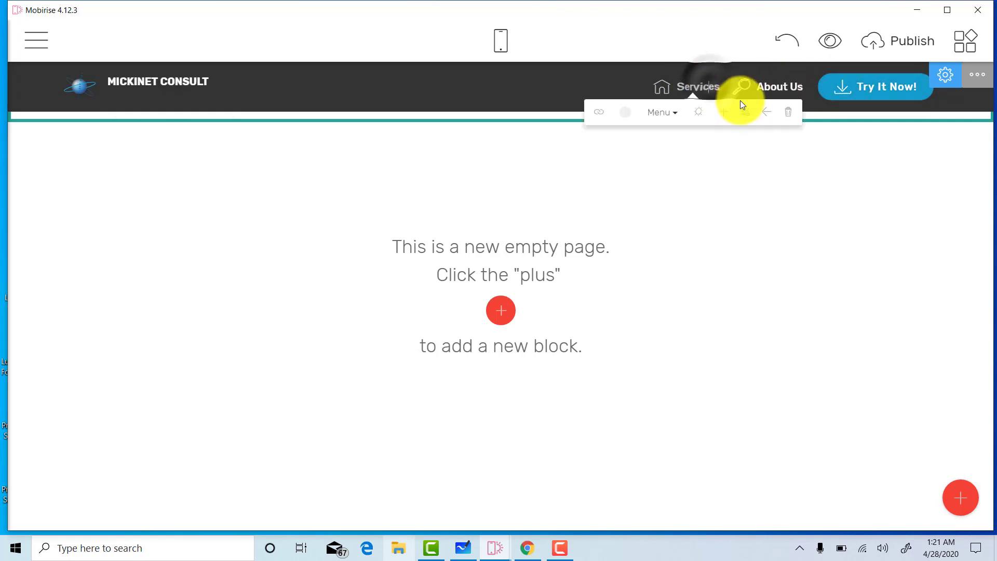
pyautogui.press('BackSpace')
pyautogui.press('BackSpace')
pyautogui.press('BackSpace')
pyautogui.press('BackSpace')
pyautogui.press('BackSpace')
pyautogui.press('BackSpace')
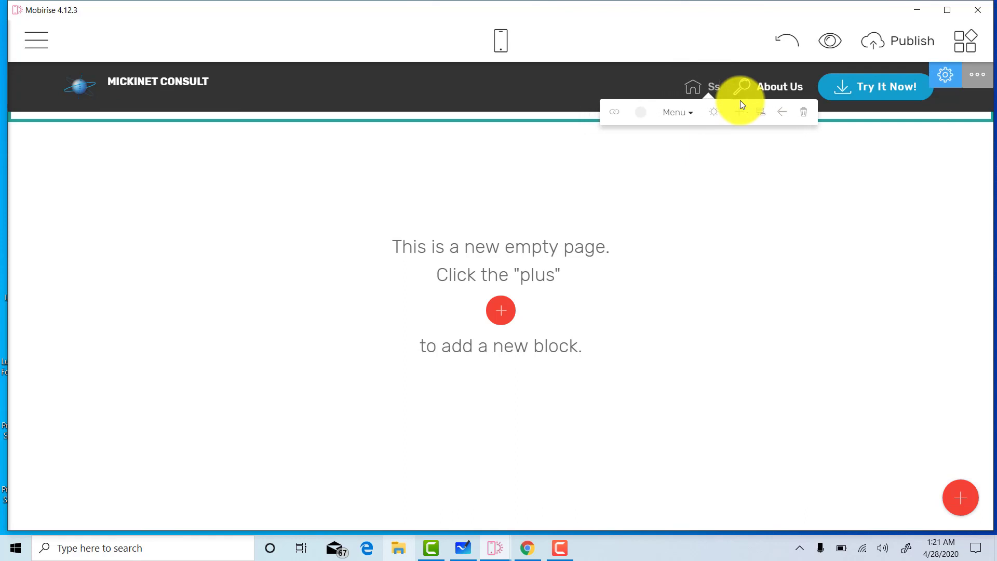
pyautogui.press('BackSpace')
pyautogui.write('Home')
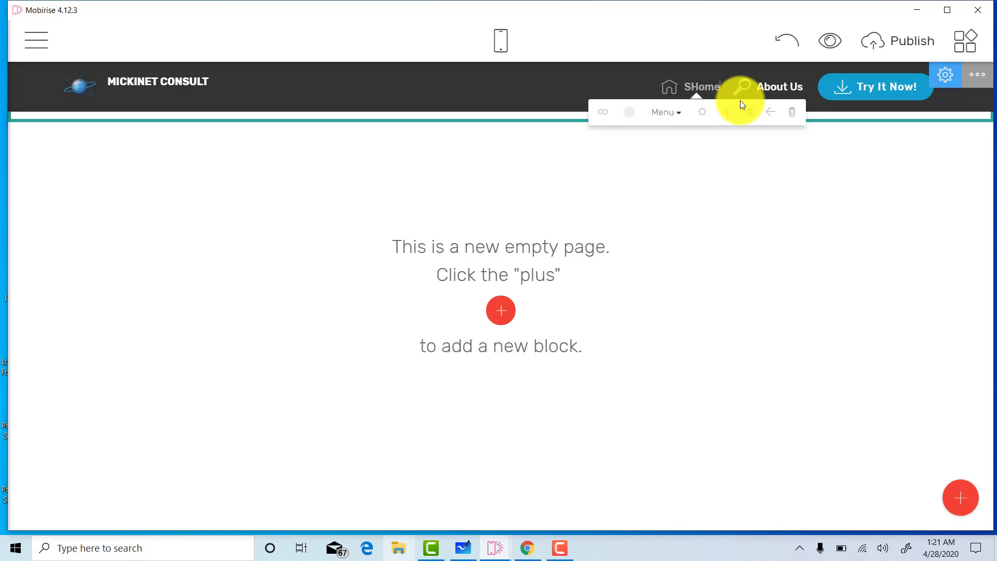
pyautogui.press('Home')
pyautogui.press('Delete')
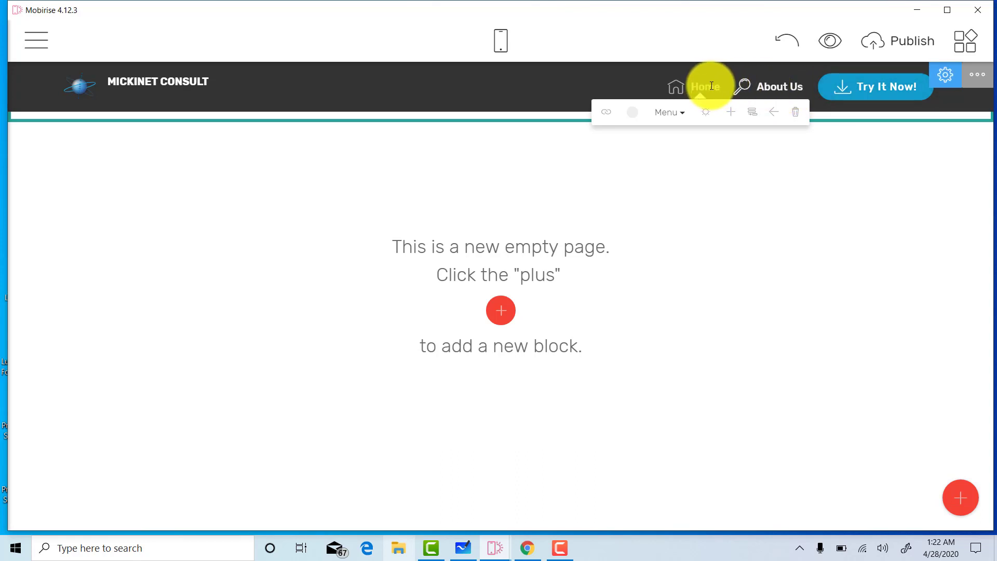
# Add another menu item next to Home and label the one beside About Us "Services".
pyautogui.click(728, 121)
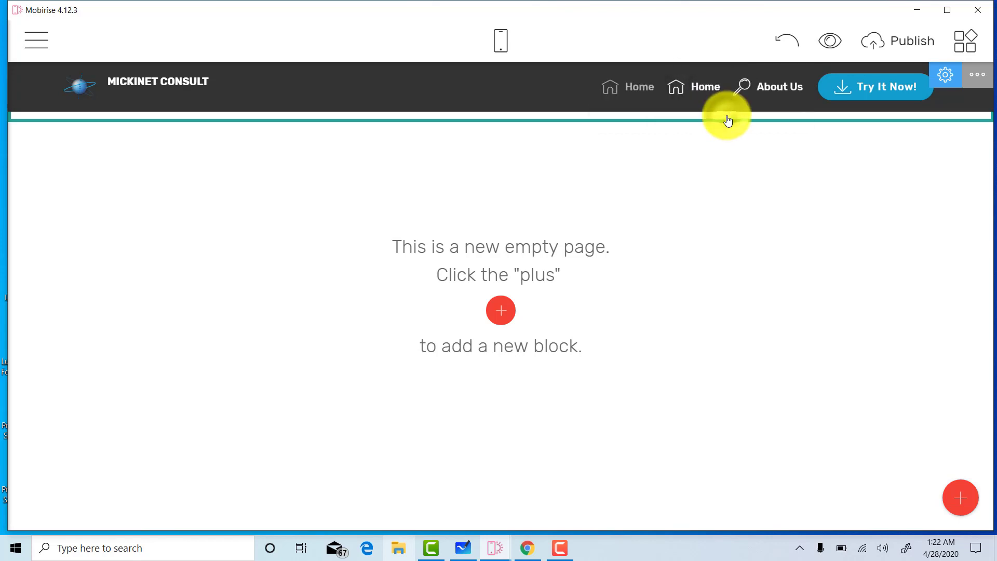
pyautogui.click(704, 86)
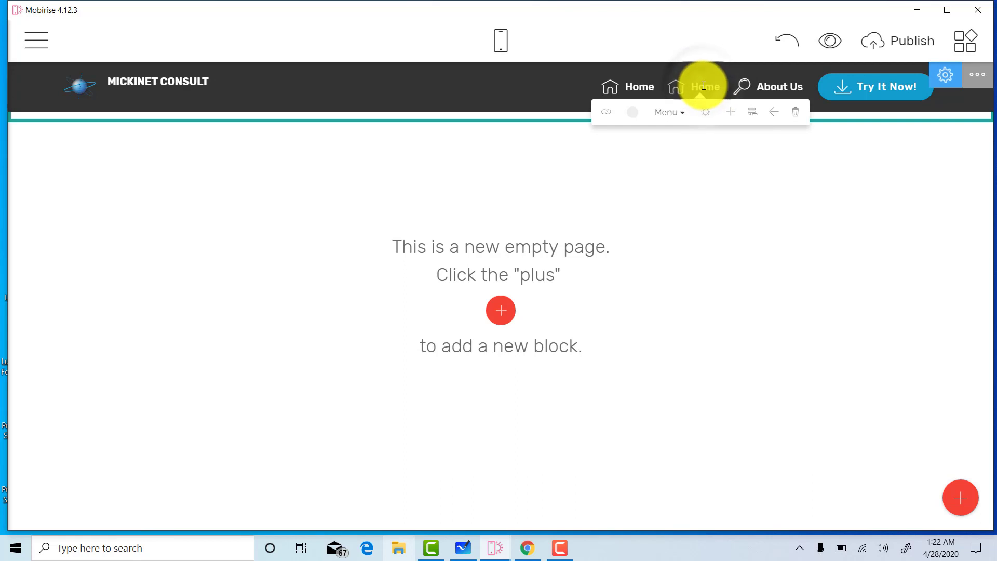
pyautogui.press('BackSpace')
pyautogui.press('Delete')
pyautogui.press('Delete')
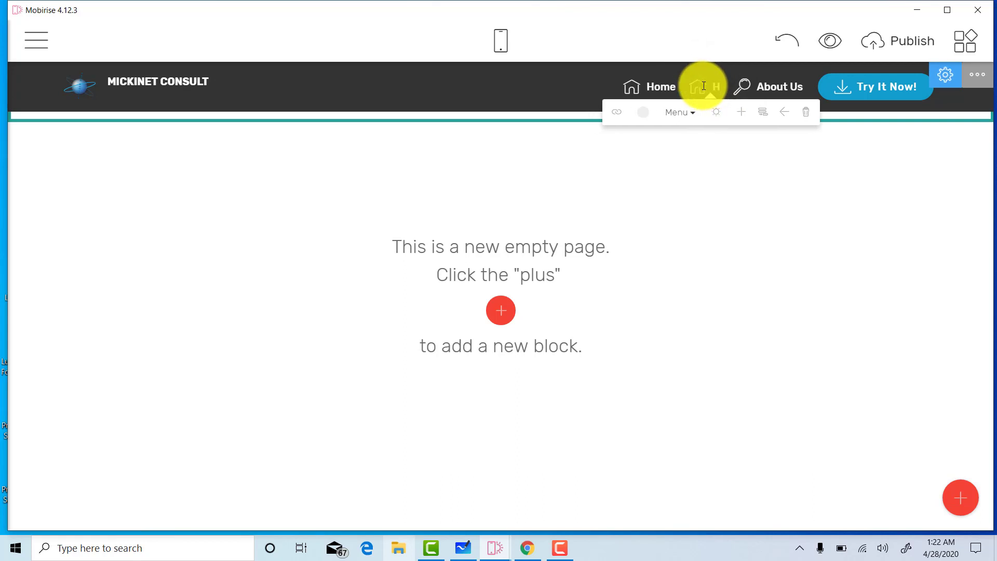
pyautogui.write('S')
pyautogui.press('BackSpace')
pyautogui.write('DServic')
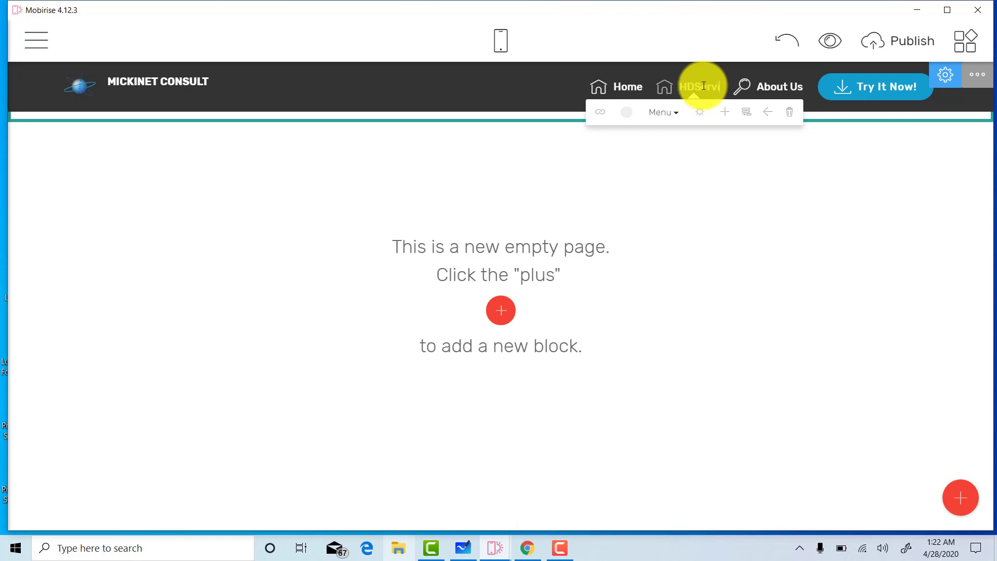
pyautogui.write('es')
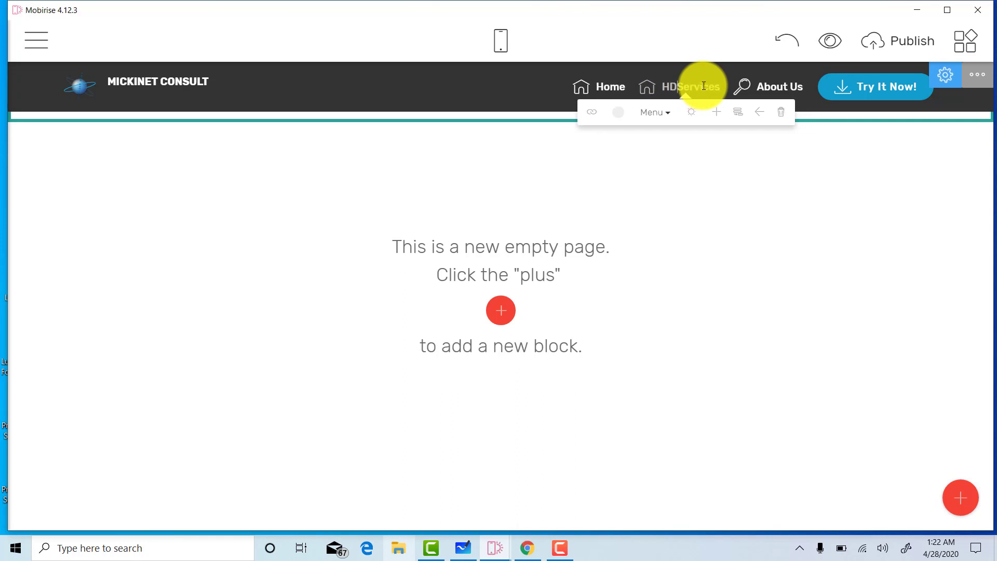
pyautogui.press('BackSpace')
pyautogui.press('BackSpace')
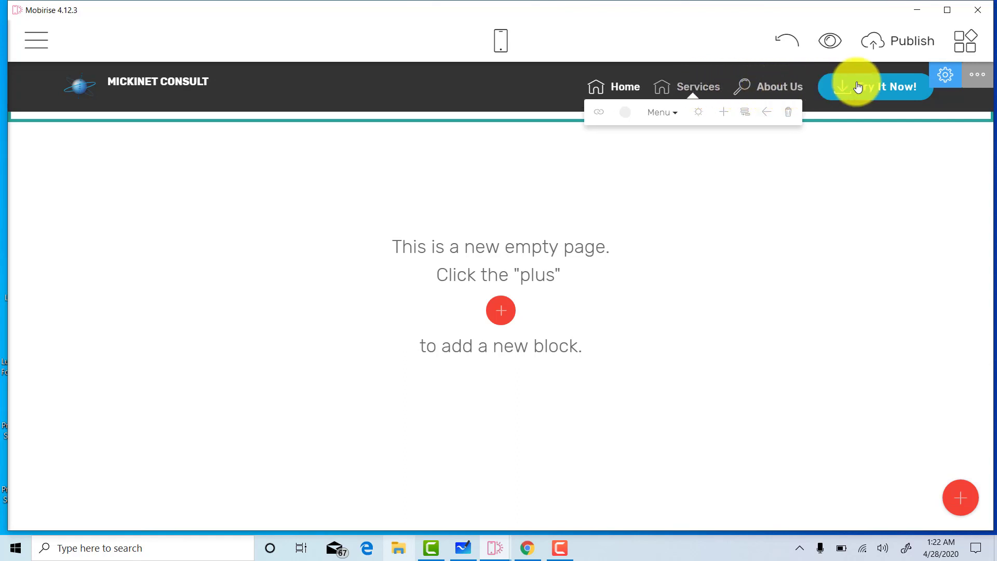
# Change the label of the blue "Try It Now!" menu button to "Contact".
pyautogui.click(901, 89)
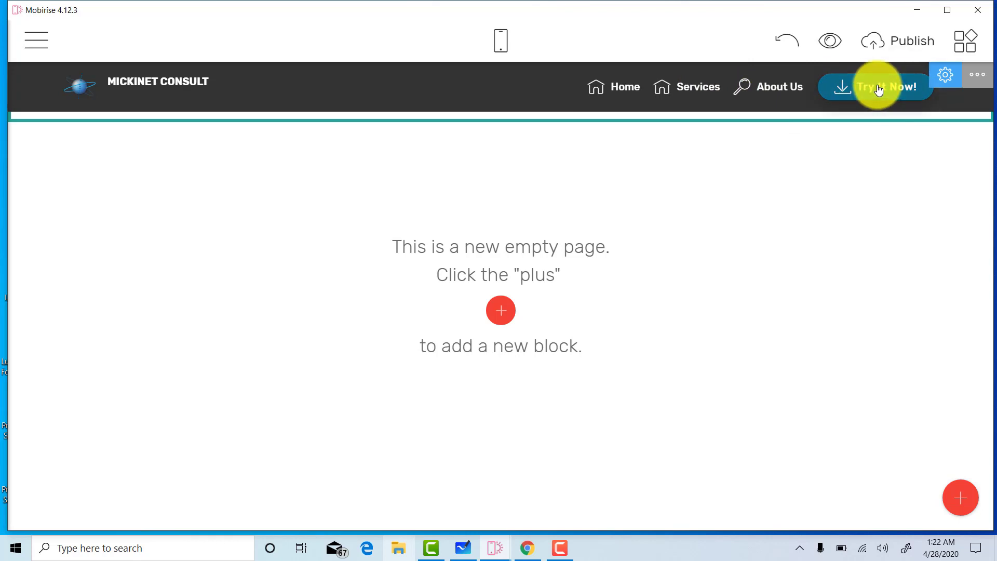
pyautogui.click(878, 85)
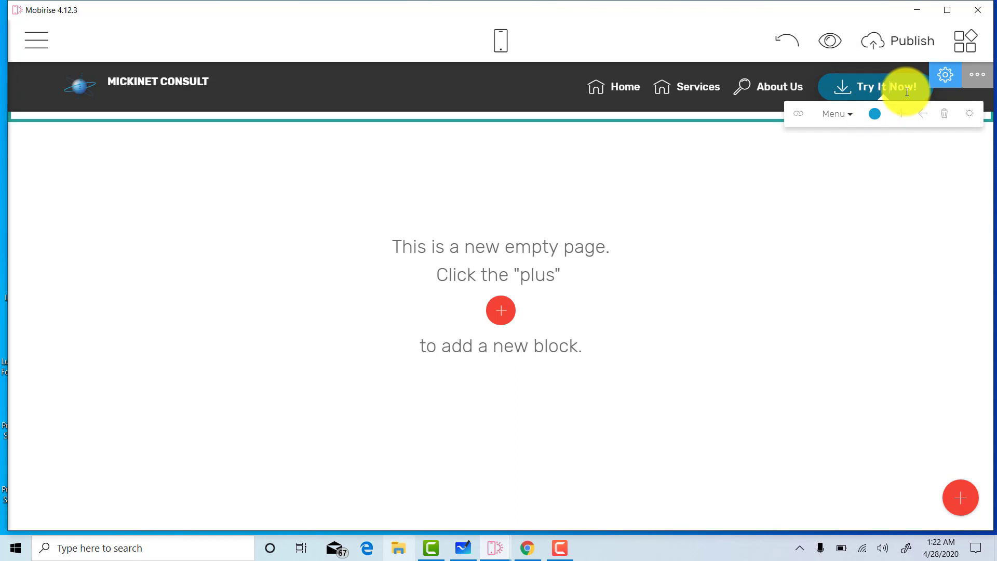
pyautogui.press('BackSpace')
pyautogui.press('BackSpace')
pyautogui.press('BackSpace')
pyautogui.press('BackSpace')
pyautogui.press('BackSpace')
pyautogui.press('BackSpace')
pyautogui.press('BackSpace')
pyautogui.press('BackSpace')
pyautogui.press('BackSpace')
pyautogui.press('BackSpace')
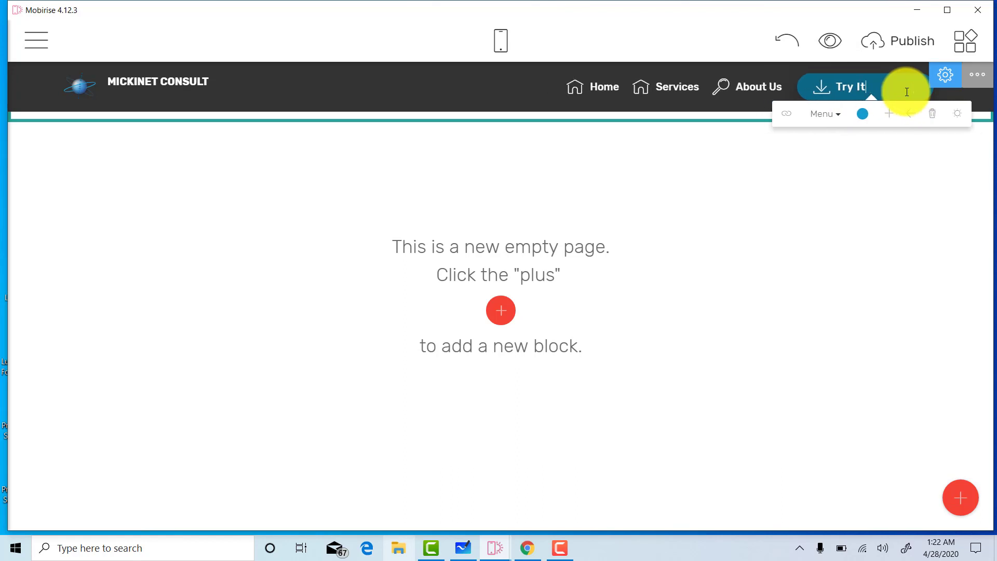
pyautogui.press('BackSpace')
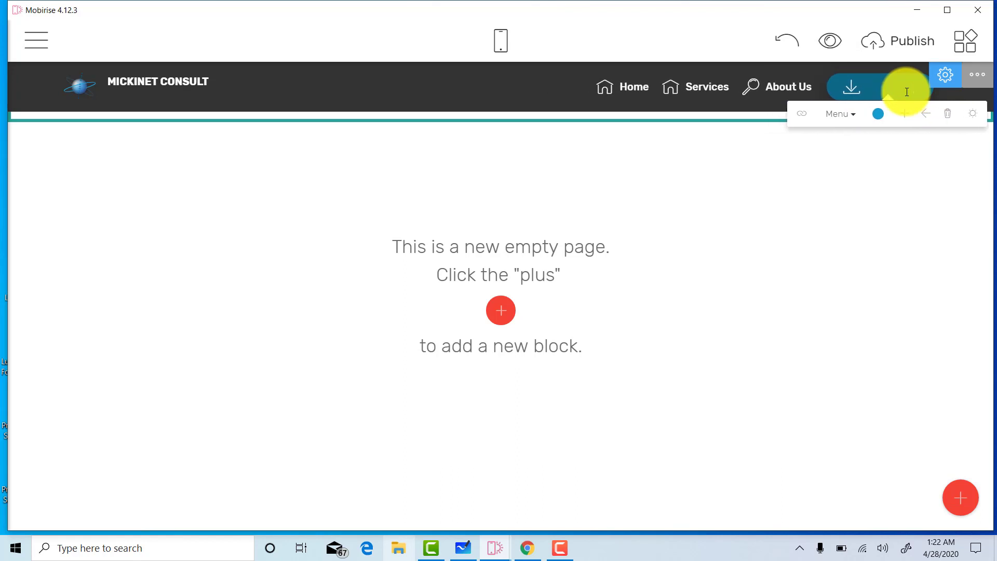
pyautogui.write('Conta')
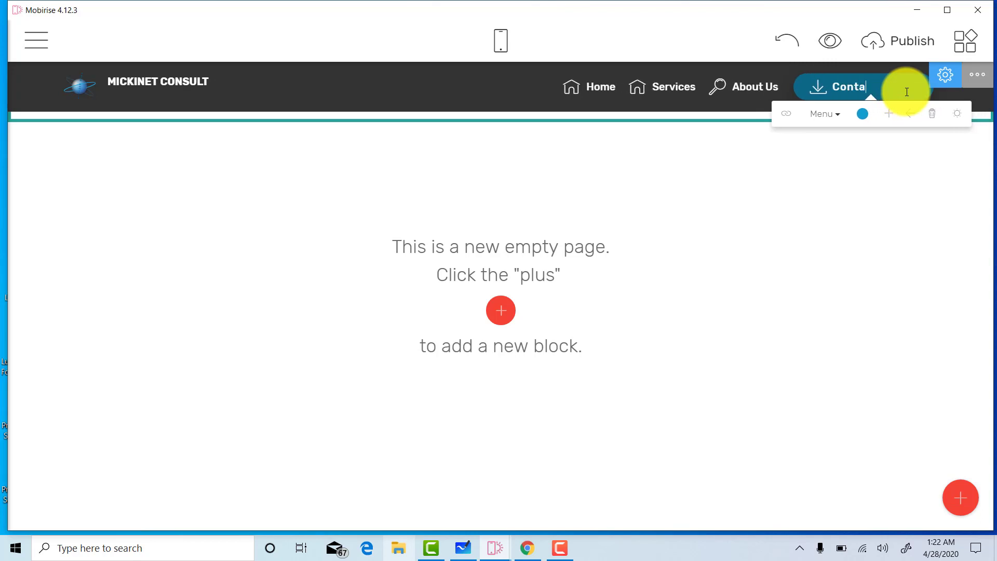
pyautogui.write('ct')
pyautogui.press('Delete')
pyautogui.press('Delete')
pyautogui.press('Delete')
pyautogui.press('Delete')
pyautogui.press('Delete')
pyautogui.press('Delete')
pyautogui.press('Delete')
pyautogui.press('Delete')
pyautogui.press('Delete')
pyautogui.press('Delete')
pyautogui.press('Delete')
pyautogui.press('Delete')
pyautogui.press('Delete')
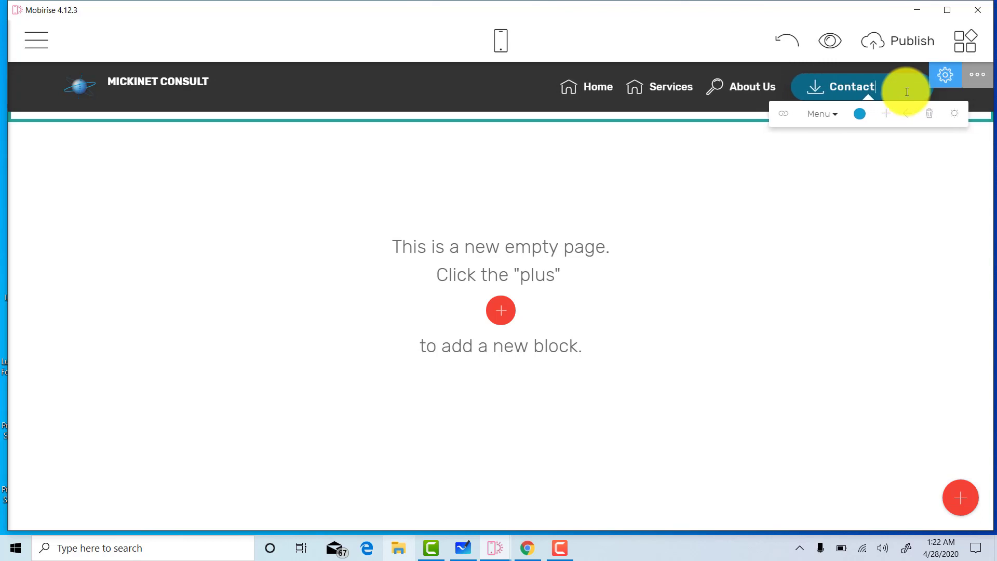
pyautogui.press('Delete')
pyautogui.press('Delete')
pyautogui.press('Delete')
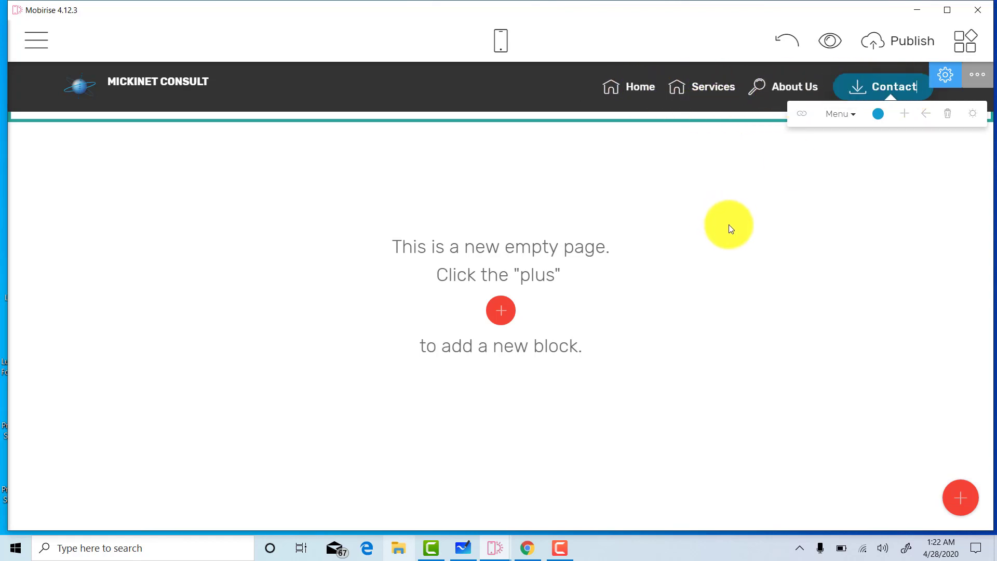
pyautogui.click(731, 224)
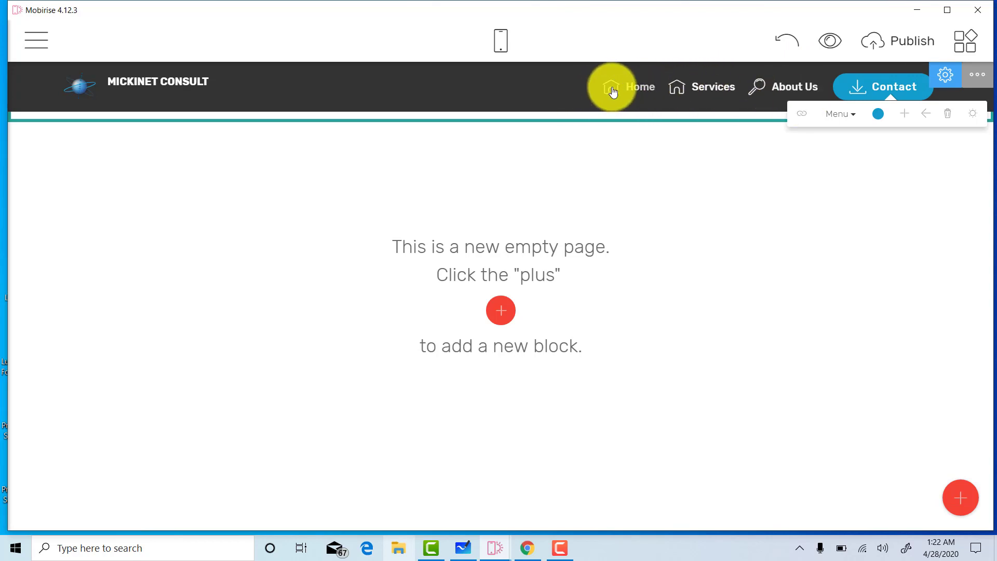
# Replace the house icon of the Services menu item with the smartphone icon that has bars above and below its screen.
pyautogui.click(678, 91)
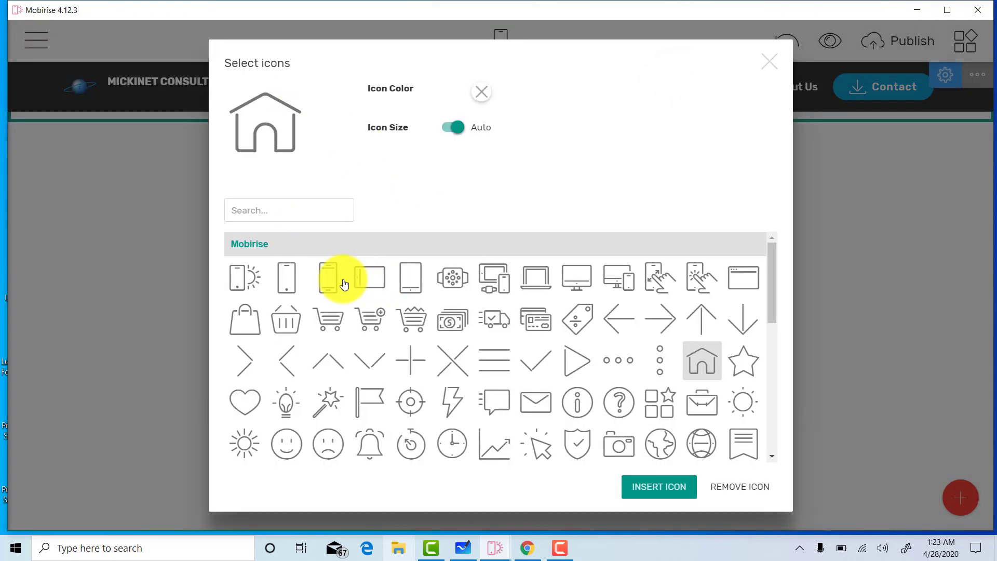
pyautogui.click(340, 281)
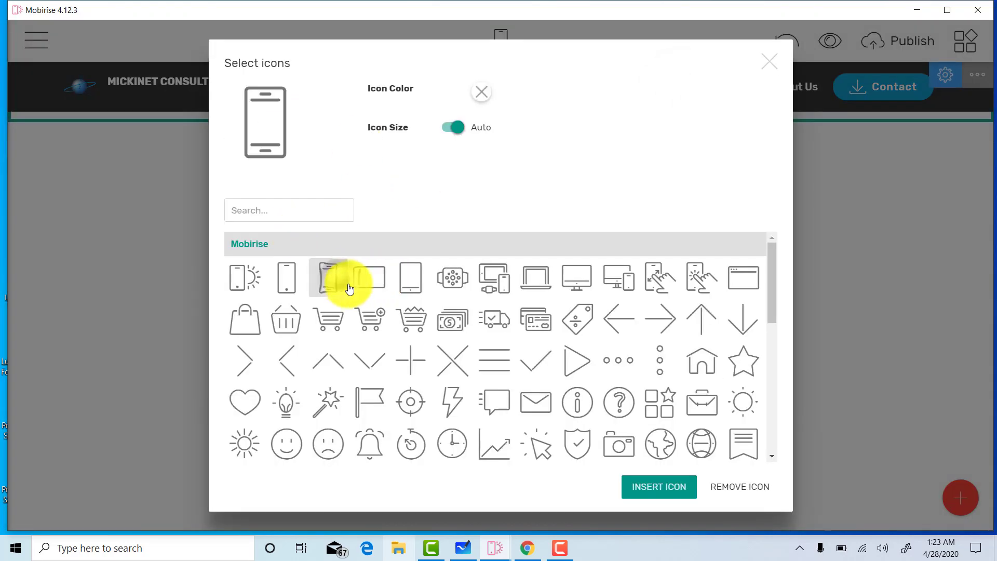
pyautogui.click(644, 487)
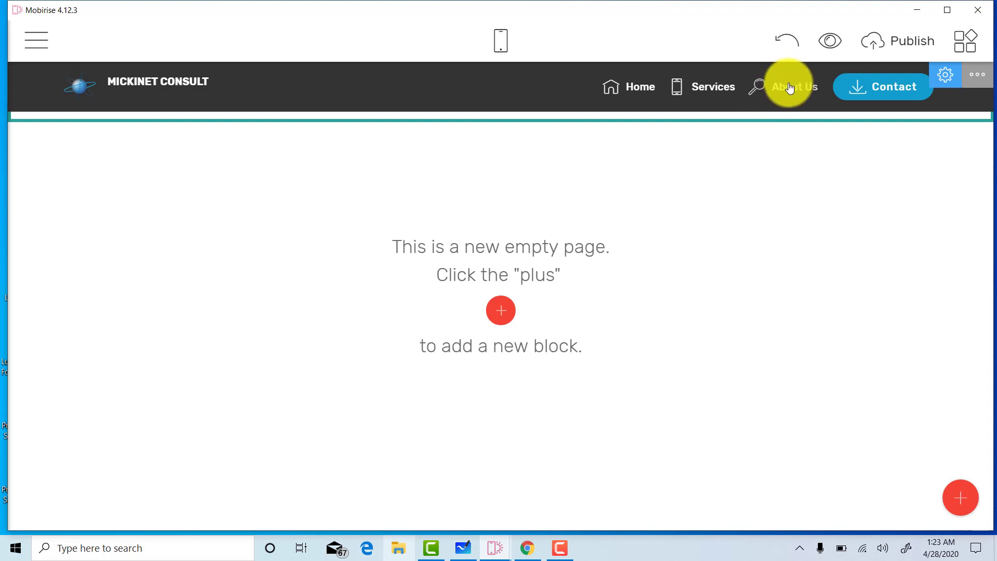
# Replace the magnifier icon of the About Us menu item with the magic wand icon.
pyautogui.click(790, 89)
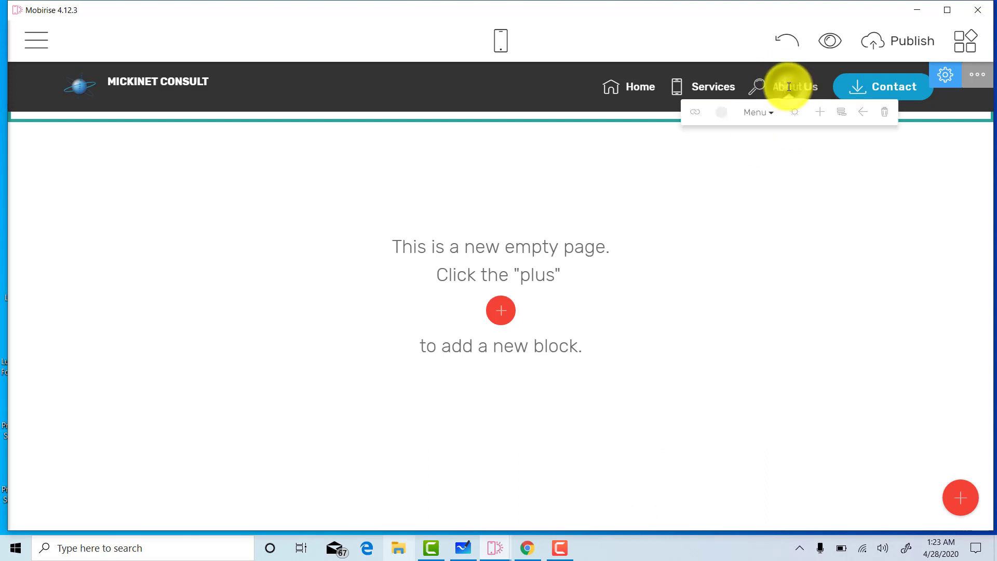
pyautogui.click(758, 85)
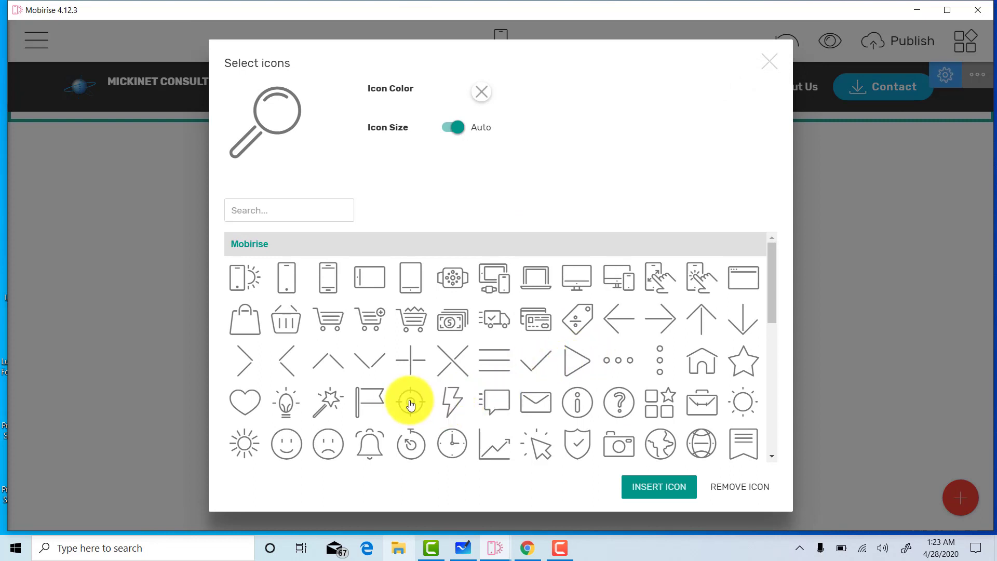
pyautogui.click(320, 407)
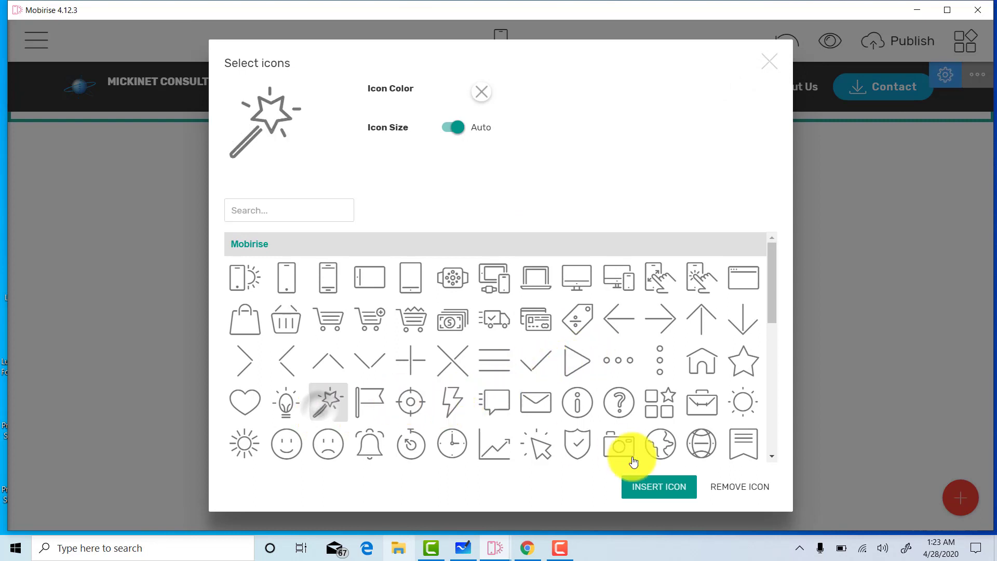
pyautogui.click(651, 492)
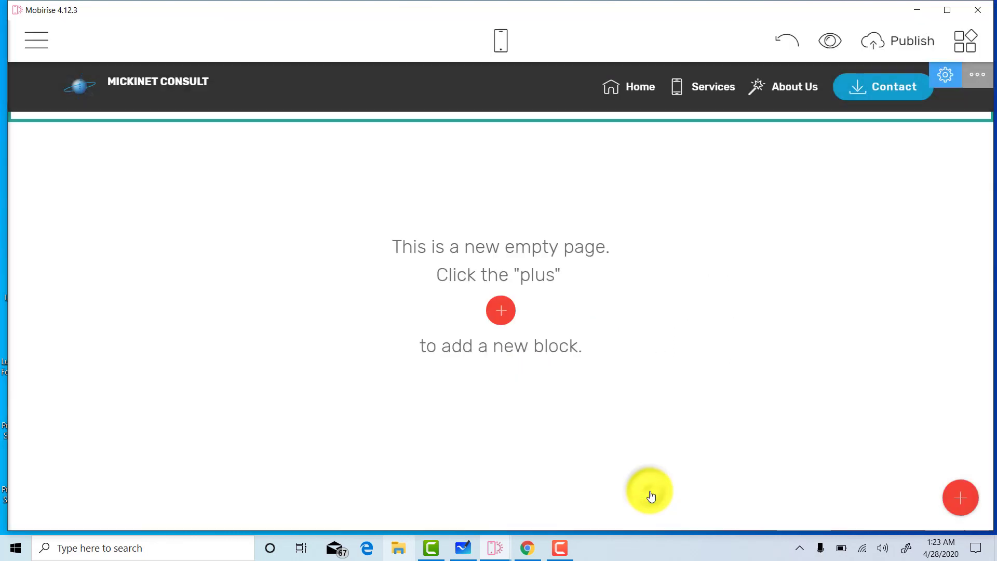
# Replace the download icon on the blue Contact menu button with the upright tablet icon.
pyautogui.click(858, 90)
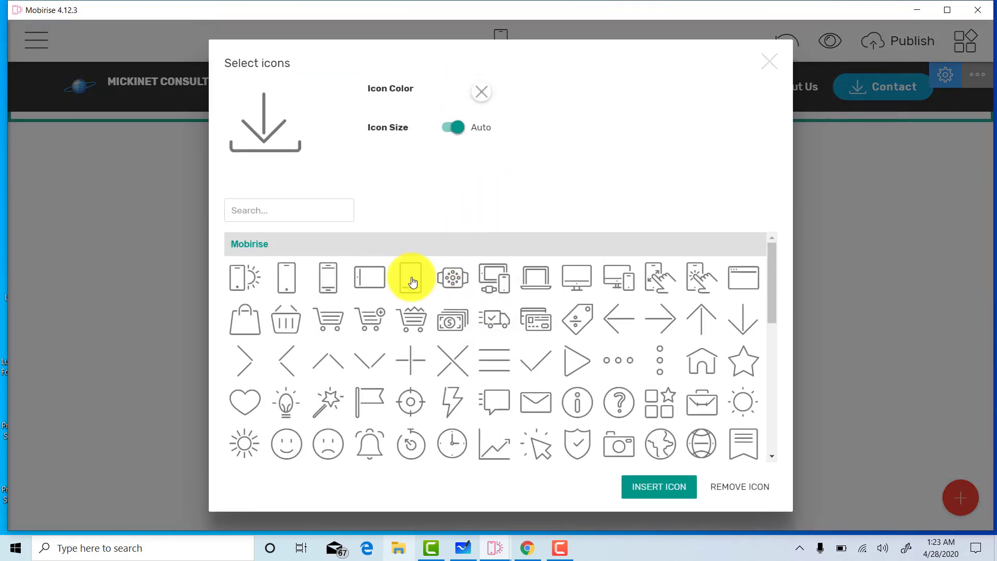
pyautogui.click(411, 280)
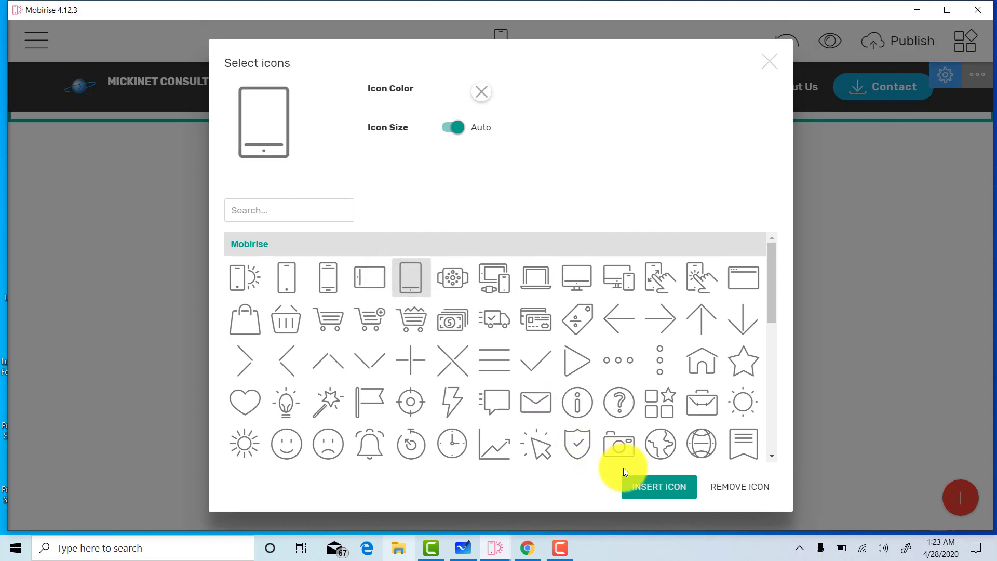
pyautogui.click(653, 487)
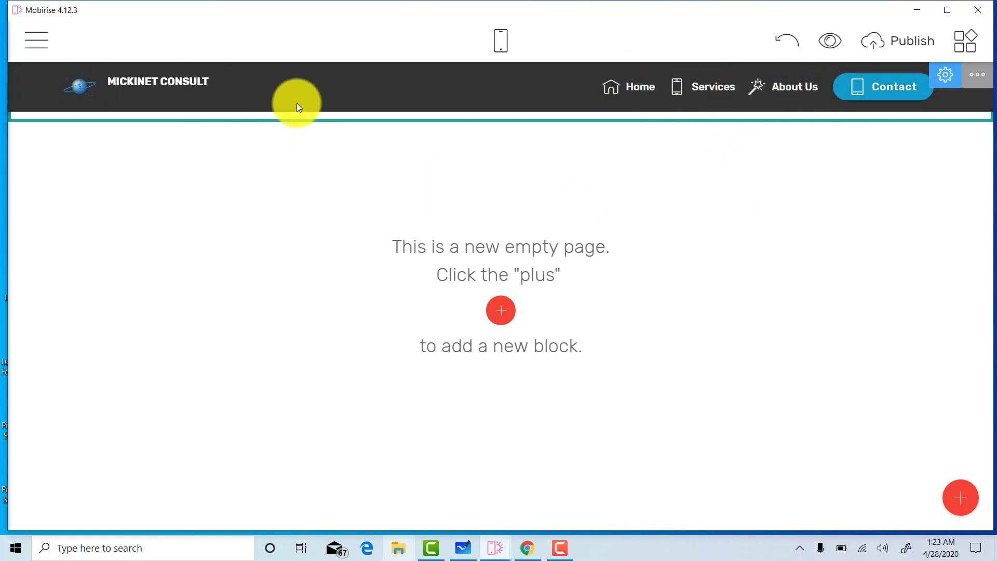
# Create a new page in the site and name it "Services".
pyautogui.click(34, 41)
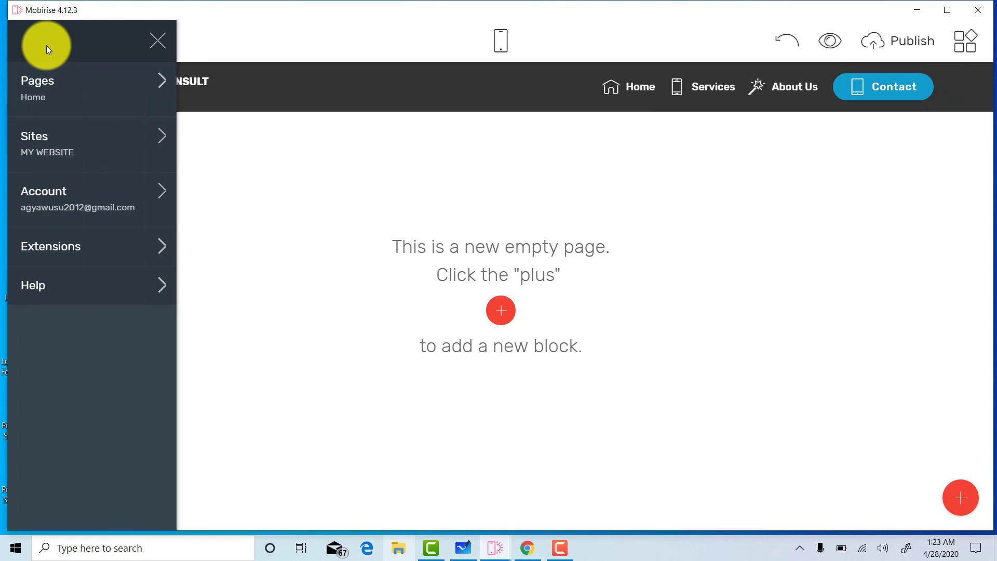
pyautogui.click(64, 86)
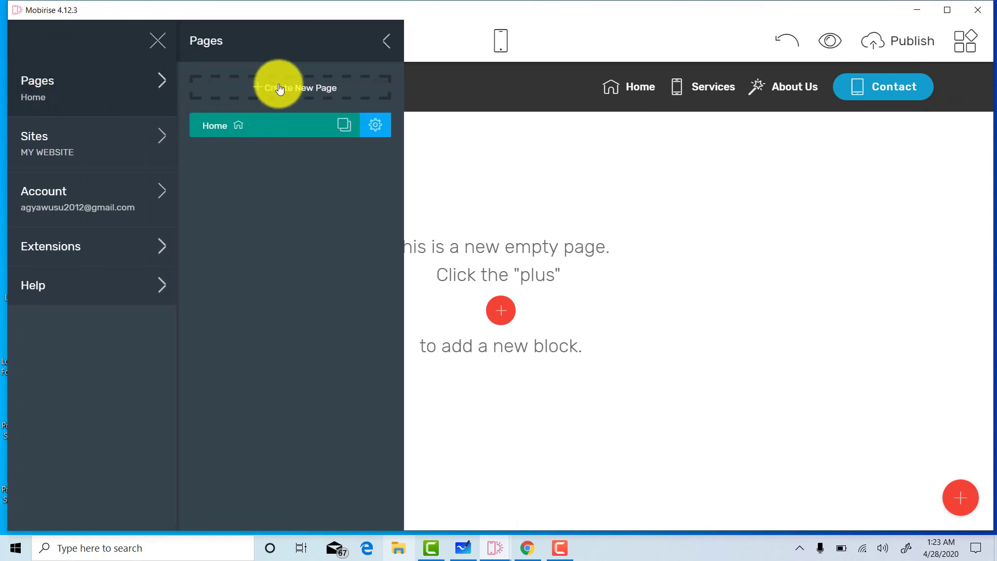
pyautogui.click(280, 88)
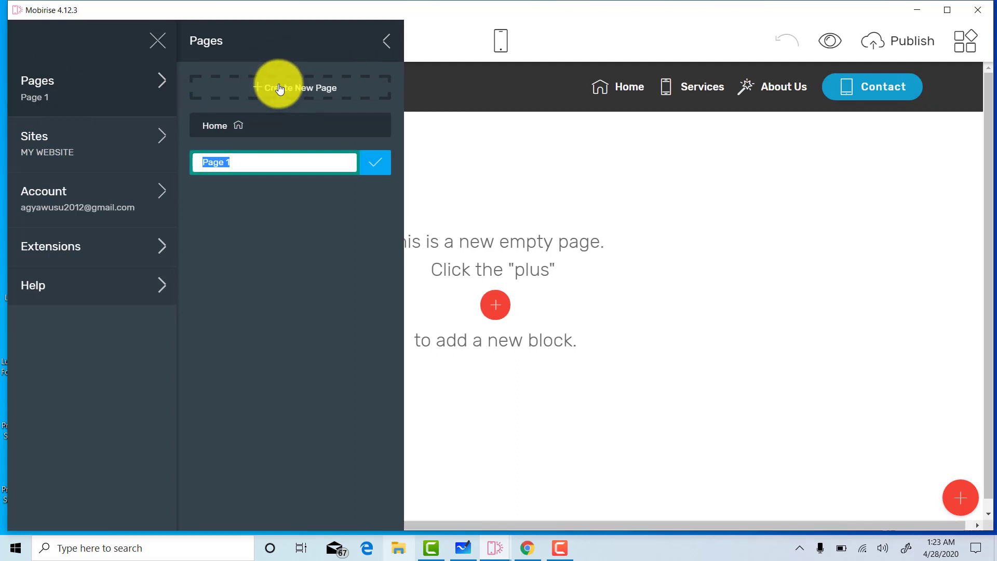
pyautogui.write('Services')
pyautogui.click(384, 178)
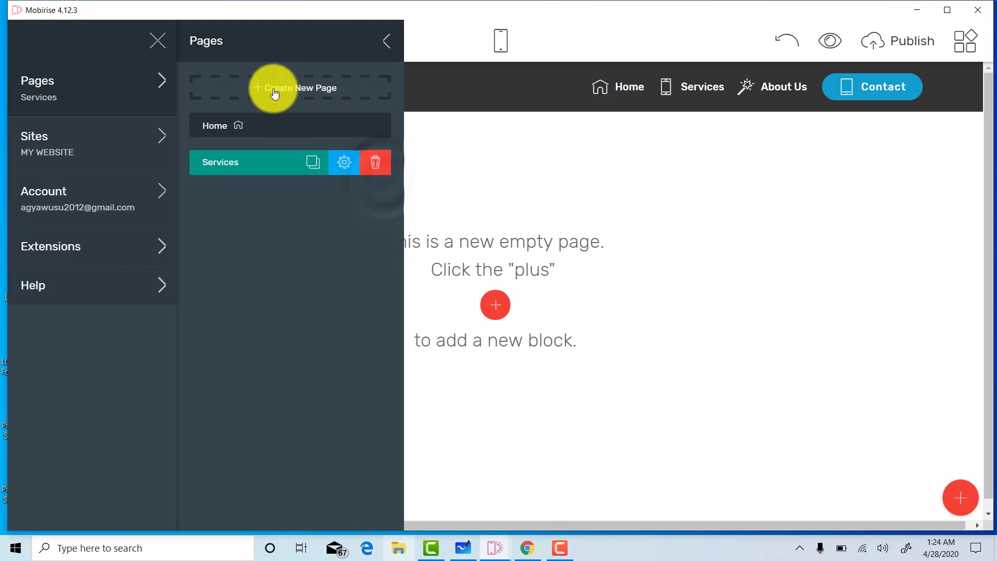
# Create another site page and name it "About".
pyautogui.click(281, 91)
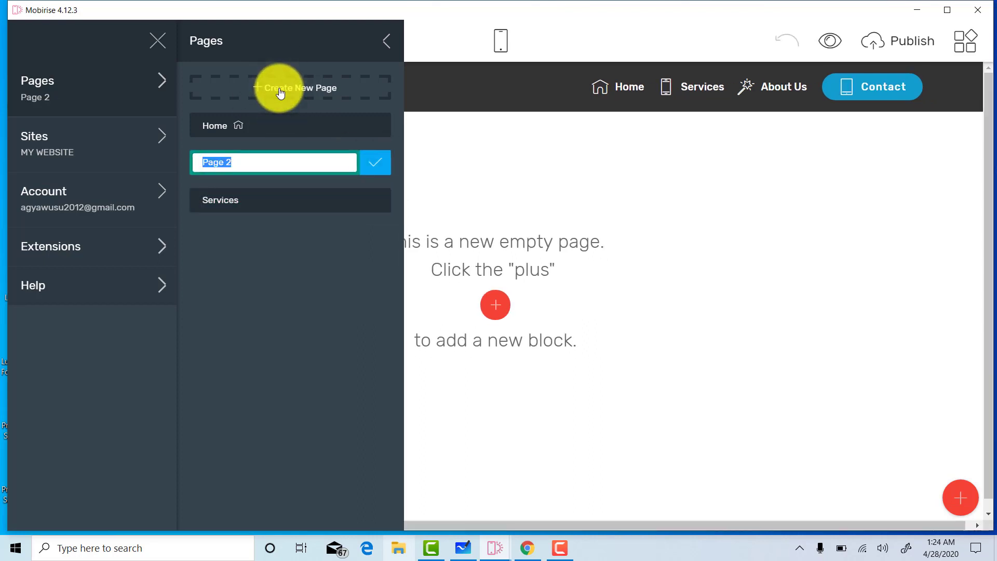
pyautogui.write('S')
pyautogui.click(378, 164)
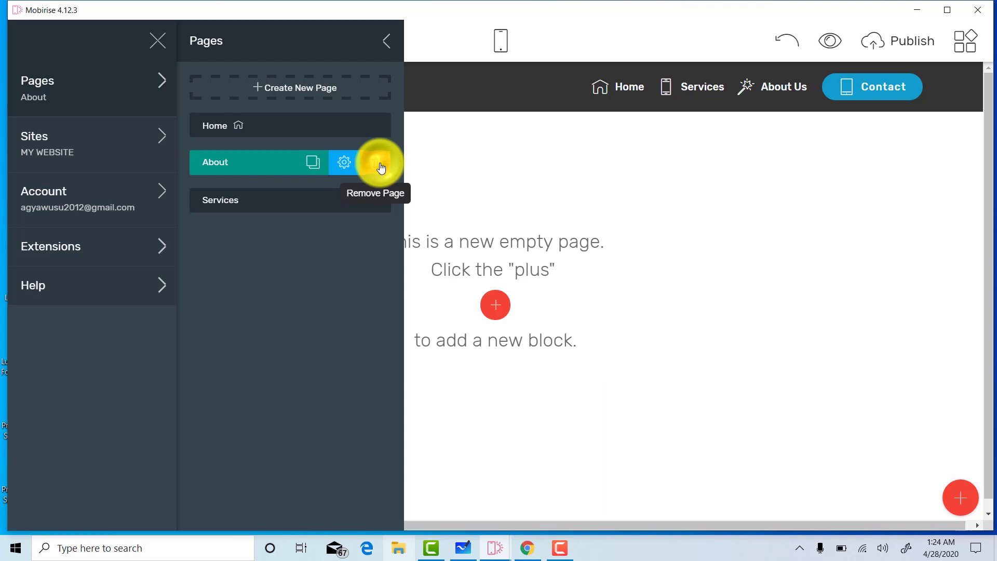
# Create a further site page named "Contact" and return to the page editing view.
pyautogui.click(285, 88)
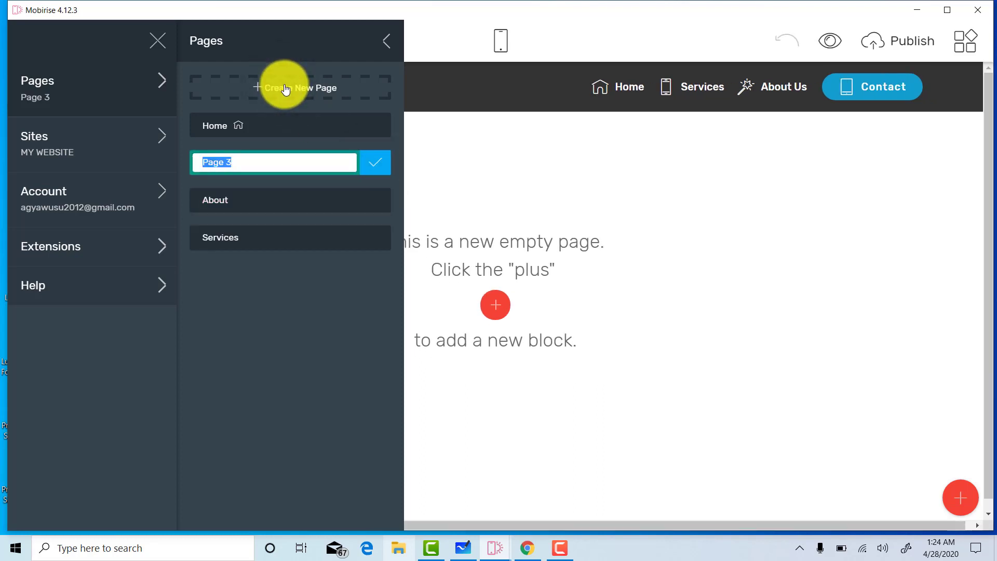
pyautogui.write('Contact')
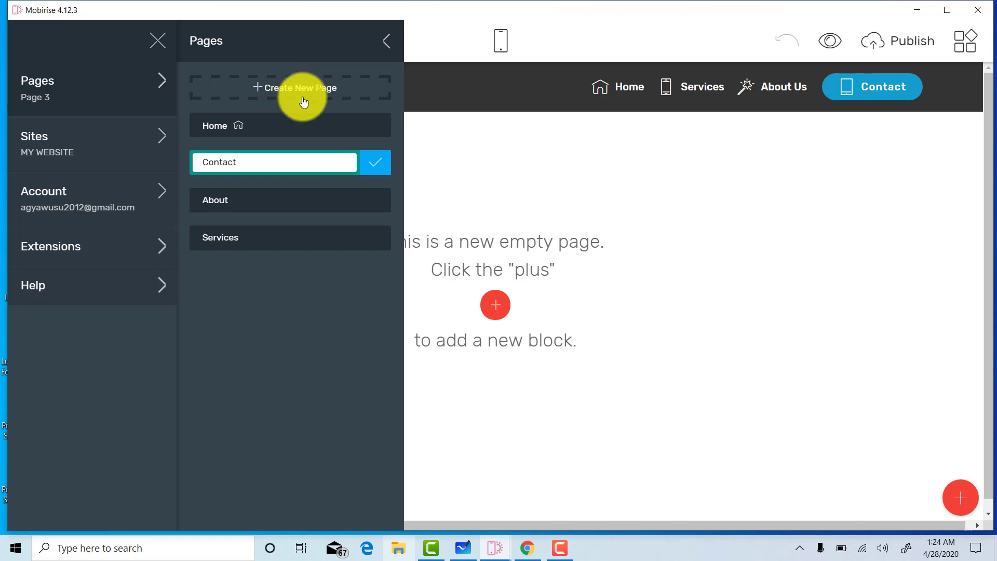
pyautogui.click(369, 161)
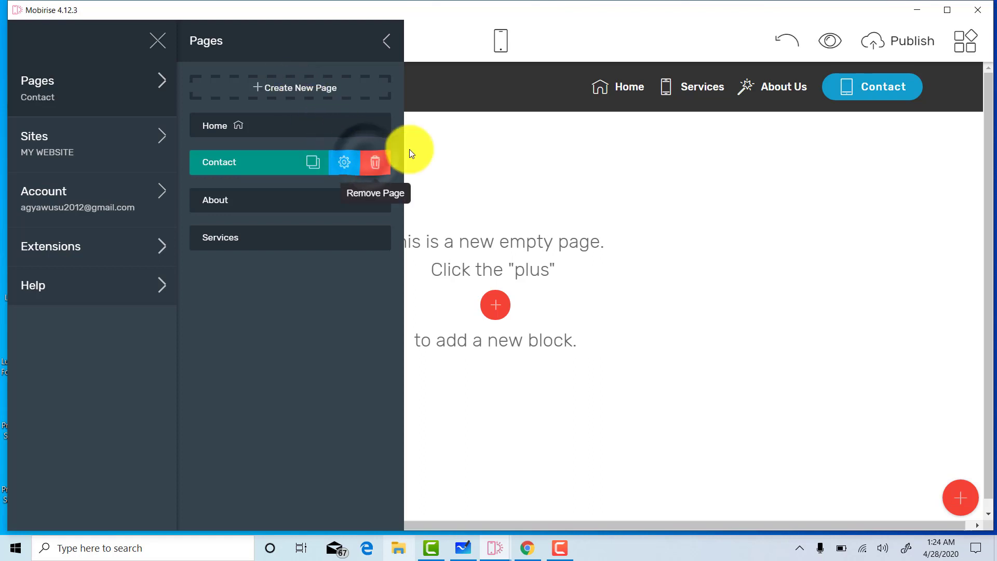
pyautogui.click(466, 148)
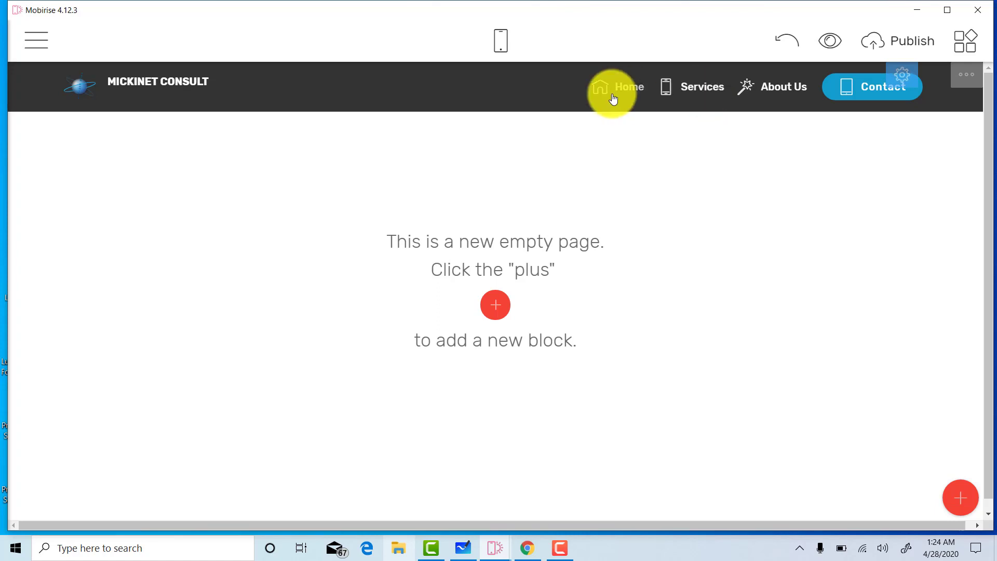
# Link the Services menu item to the site's Services page.
pyautogui.click(697, 89)
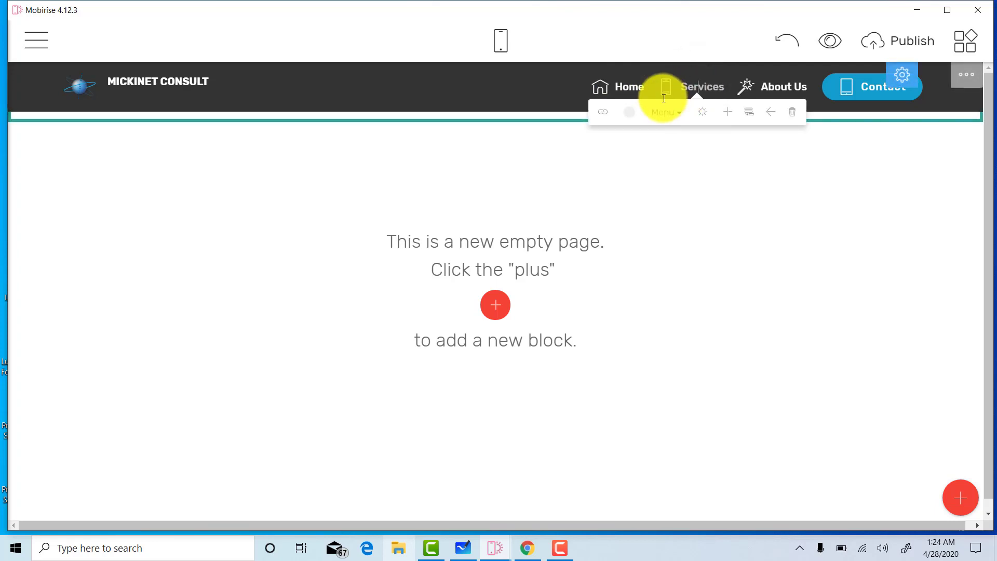
pyautogui.click(601, 119)
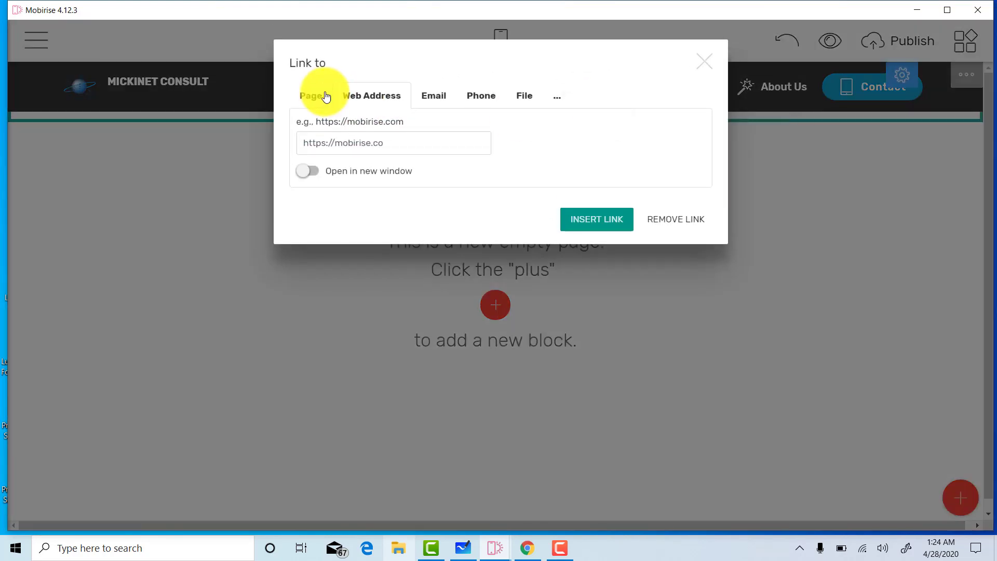
pyautogui.click(317, 98)
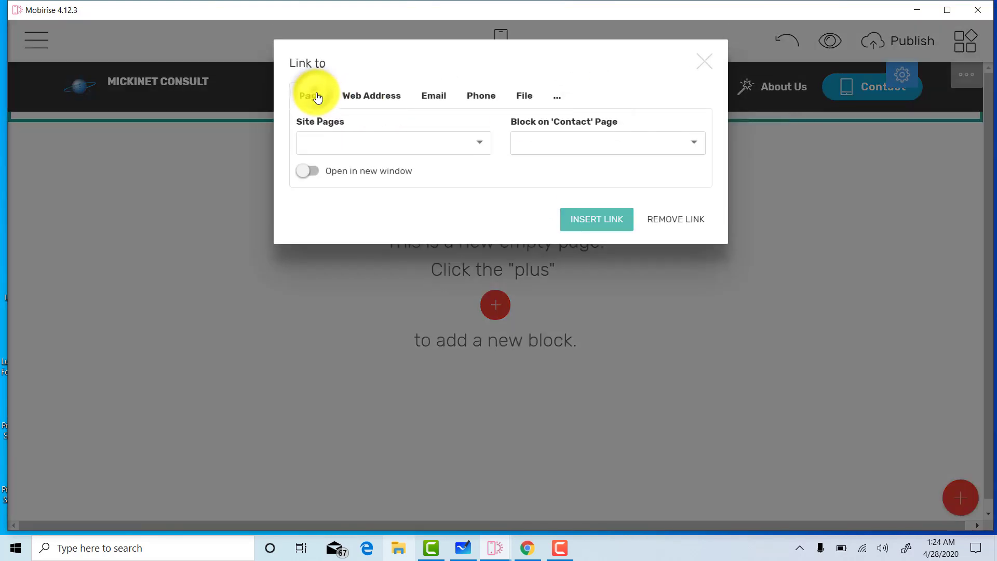
pyautogui.click(483, 146)
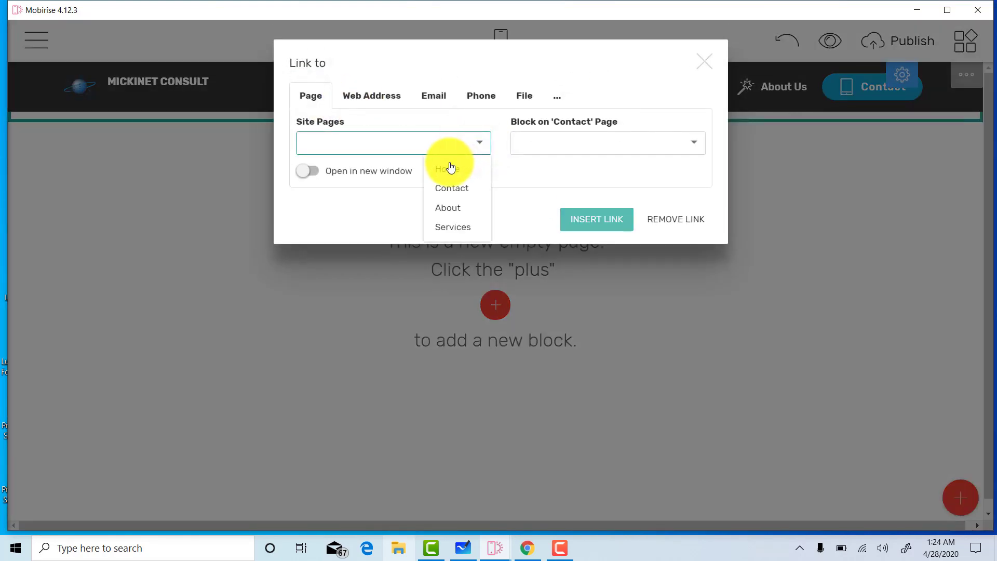
pyautogui.click(455, 228)
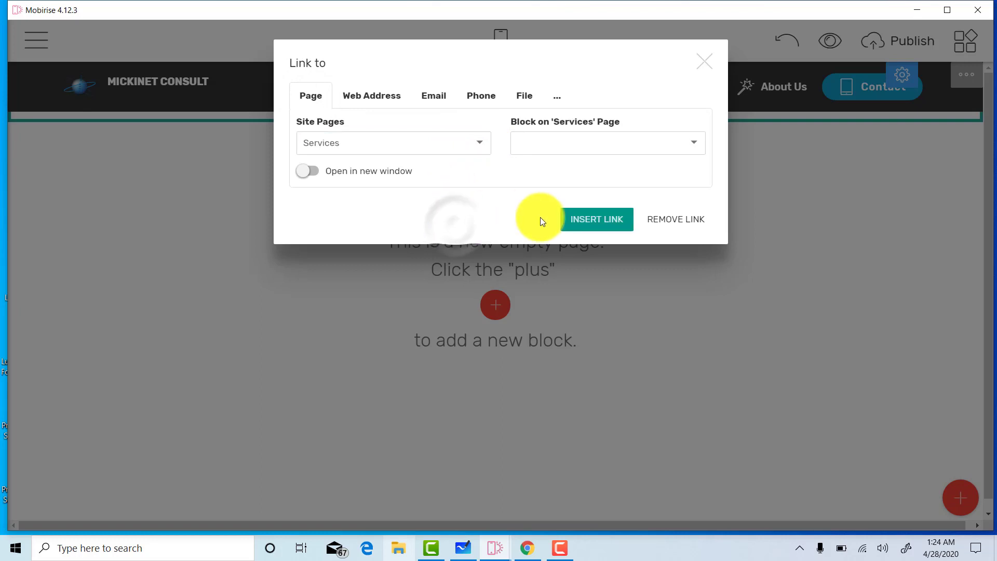
pyautogui.click(597, 220)
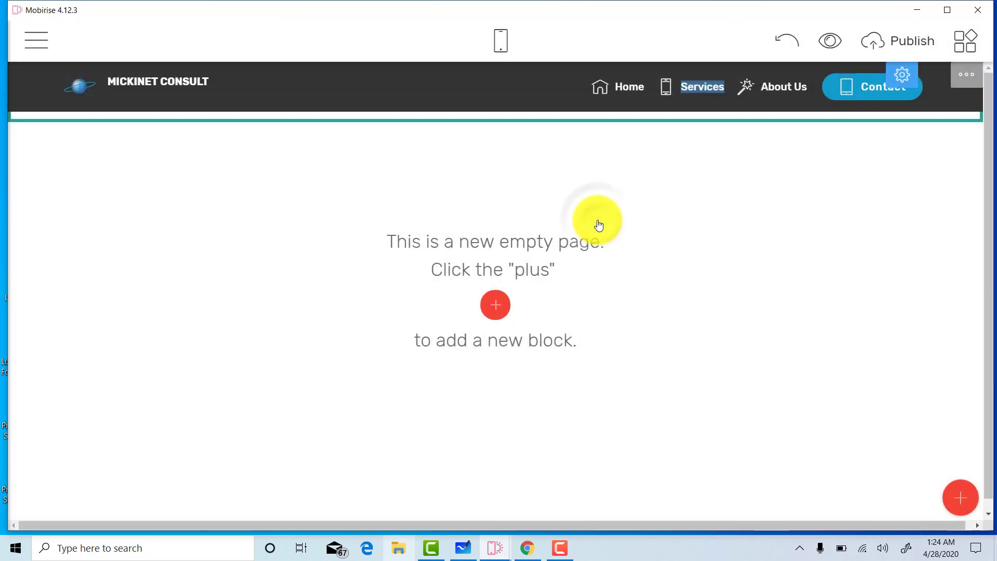
# Link the About Us menu item to the site's About page.
pyautogui.click(798, 86)
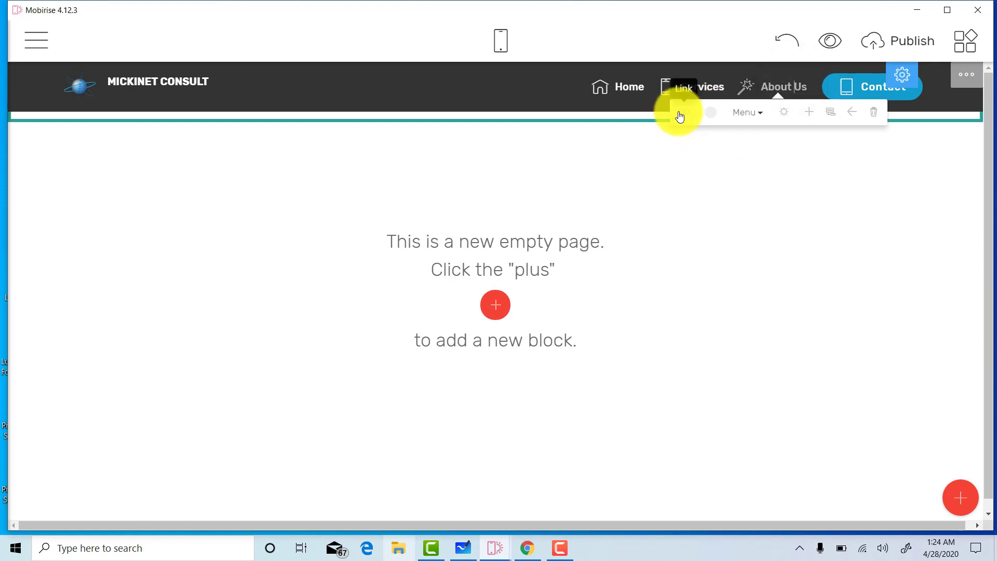
pyautogui.click(680, 115)
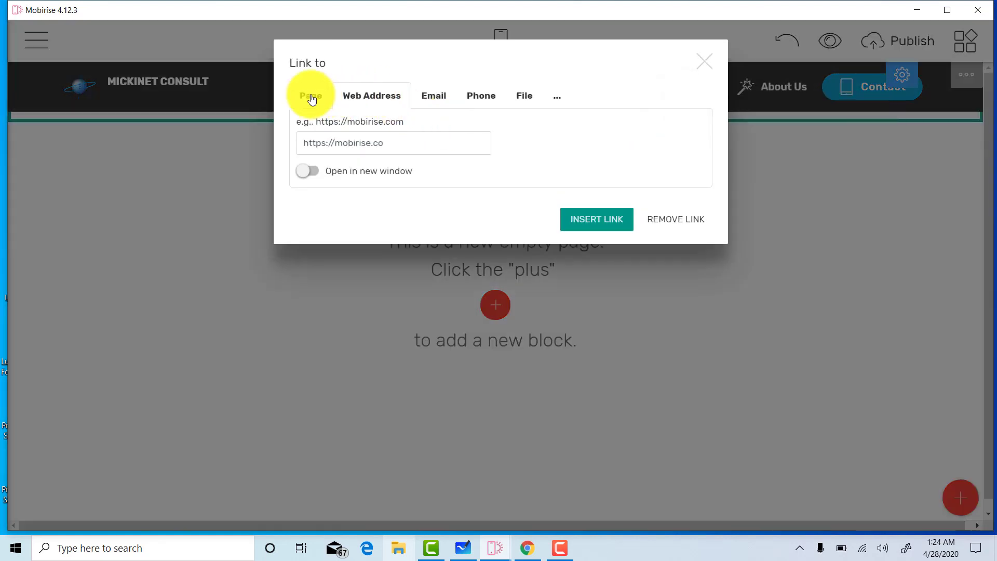
pyautogui.click(312, 98)
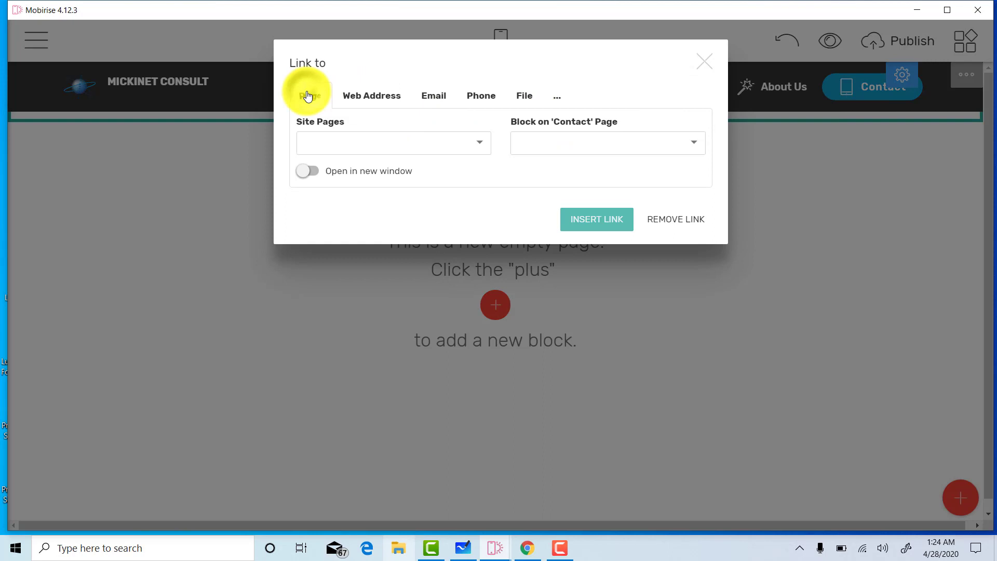
pyautogui.click(471, 141)
pyautogui.click(456, 209)
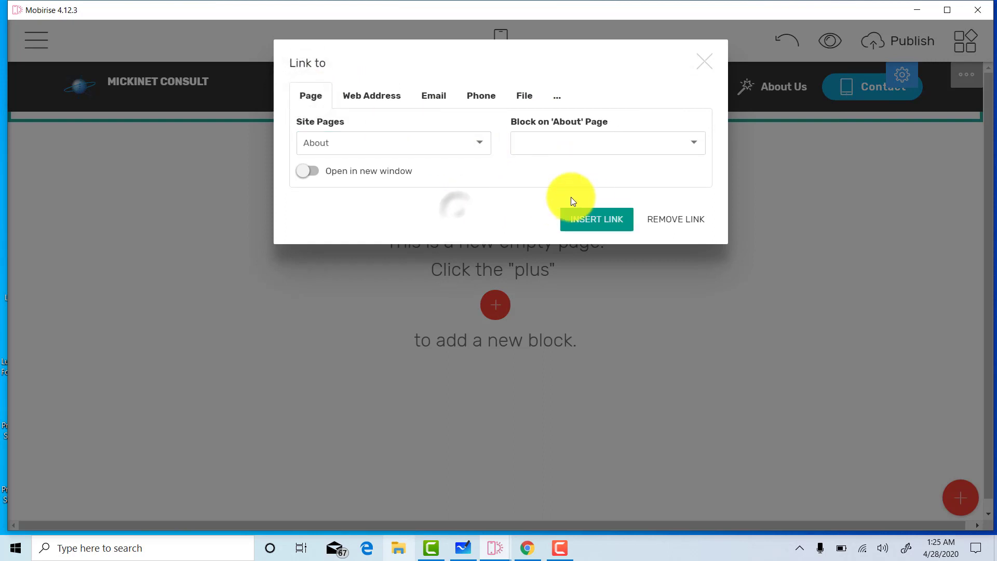
pyautogui.click(603, 220)
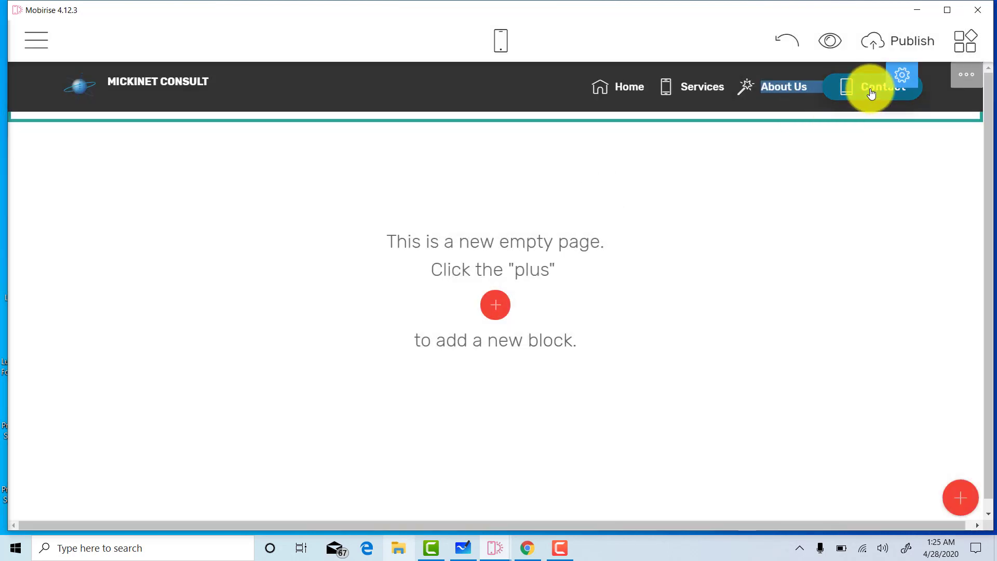
# Link the Contact button in the menu to the site's Contact page.
pyautogui.click(872, 94)
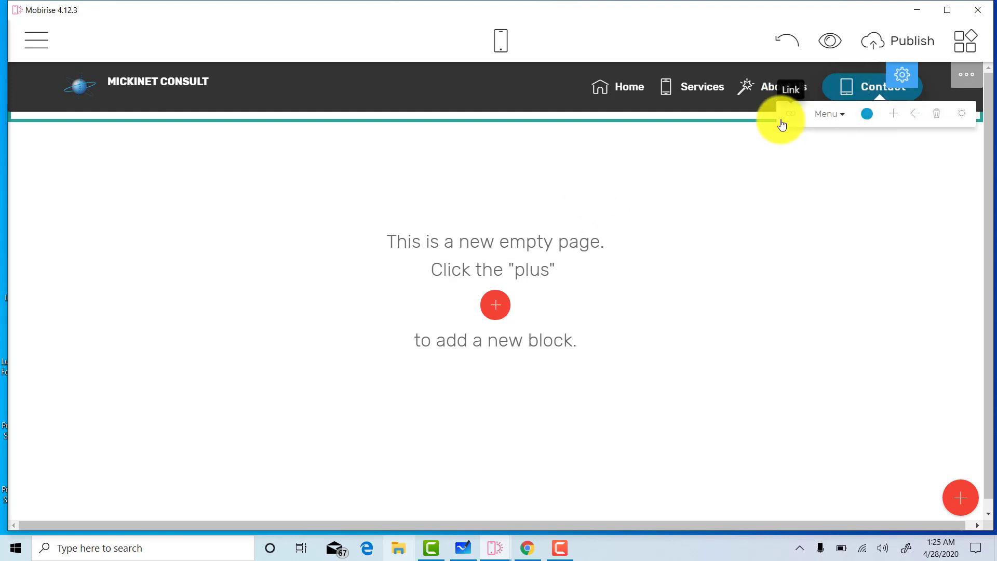
pyautogui.click(786, 121)
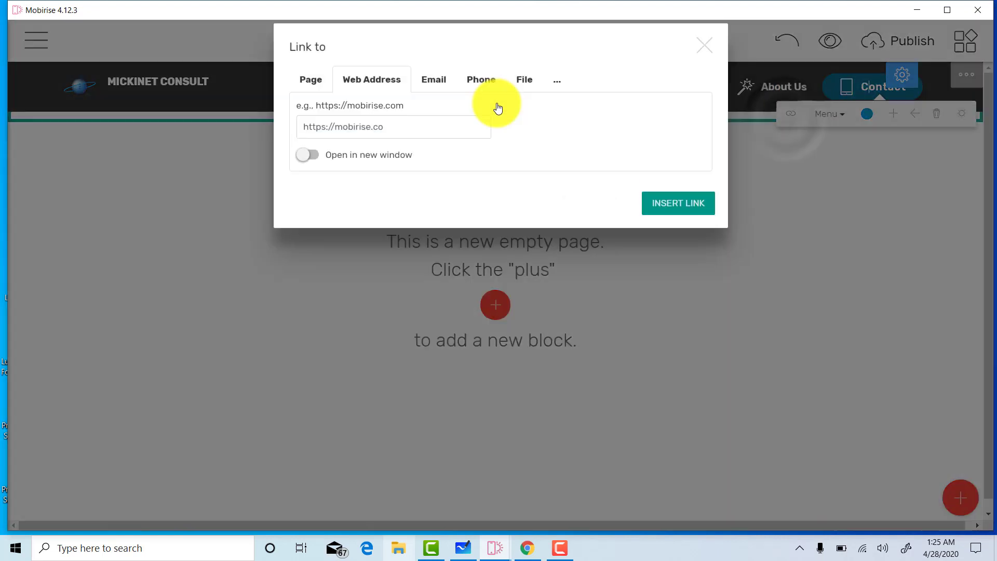
pyautogui.click(320, 102)
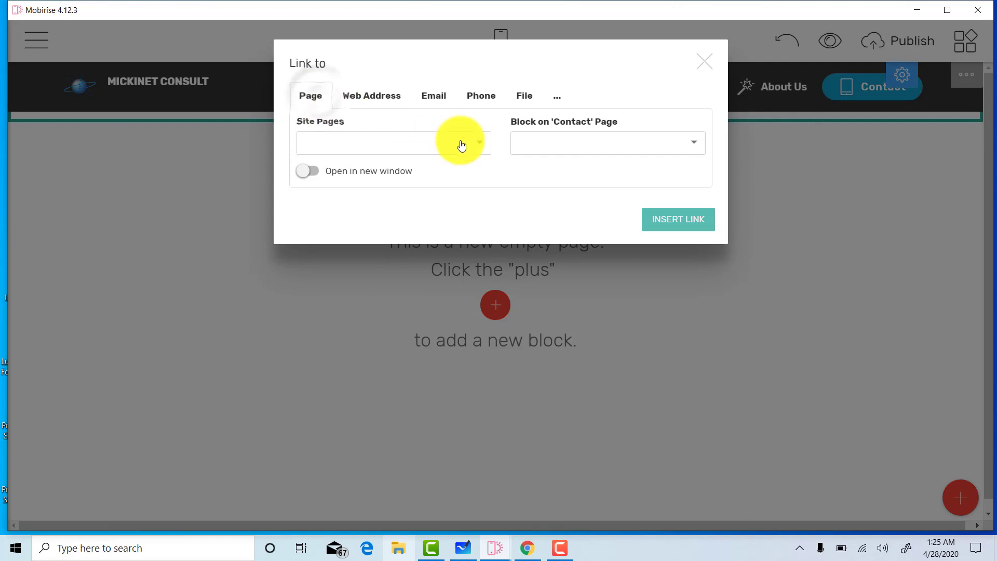
pyautogui.click(482, 155)
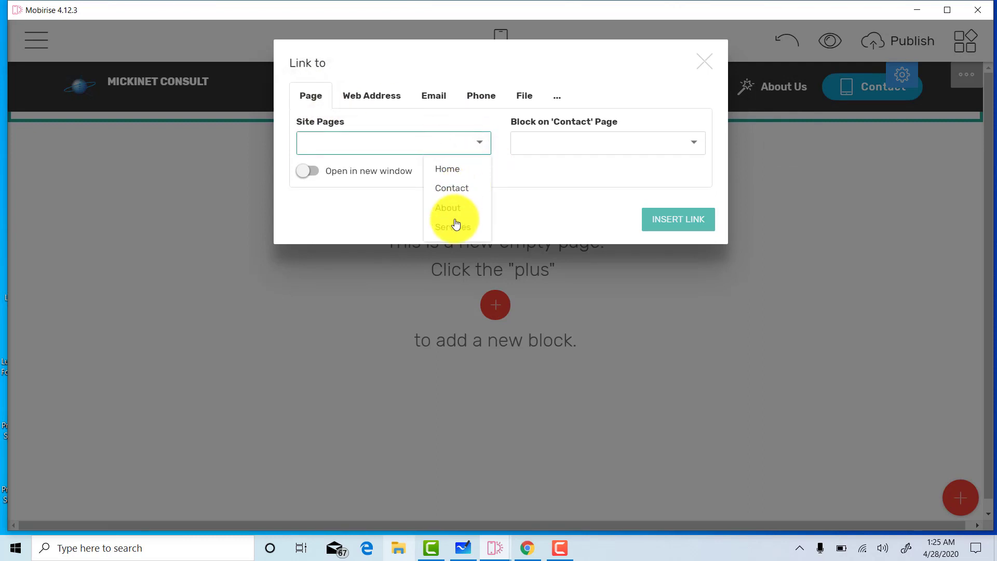
pyautogui.click(453, 193)
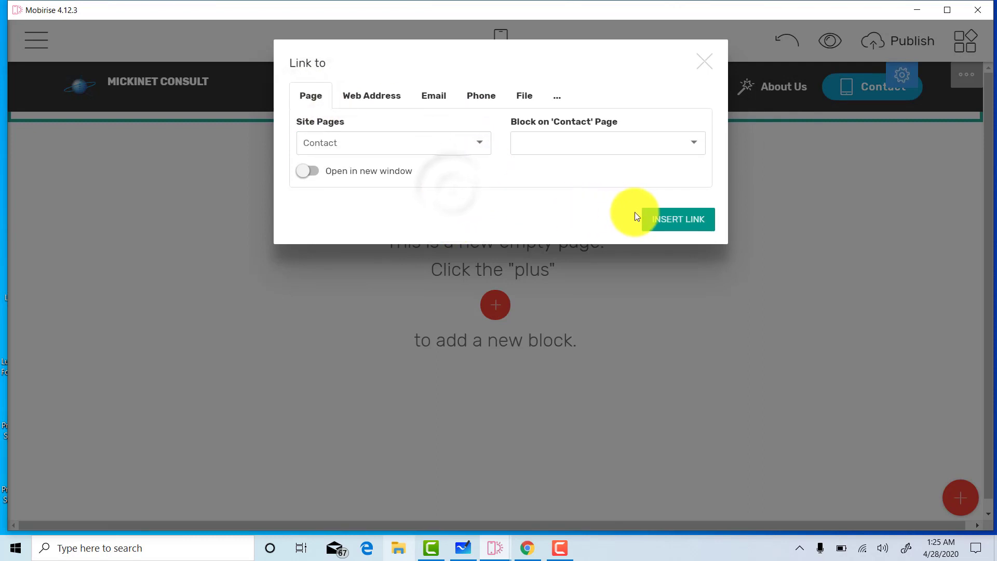
pyautogui.click(655, 232)
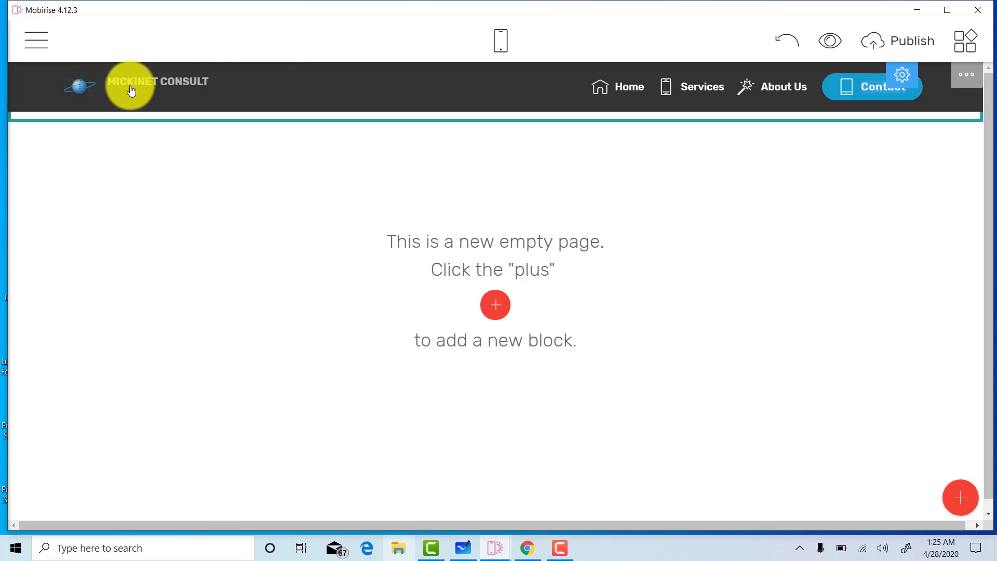
# Link the menu's logo image to the site's Home page and confirm the image settings.
pyautogui.click(83, 92)
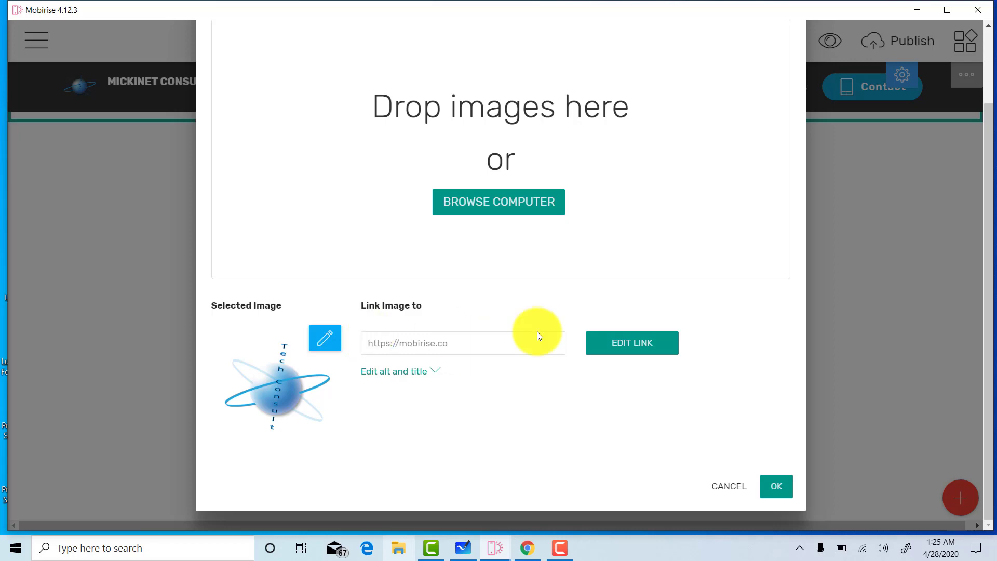
pyautogui.click(338, 341)
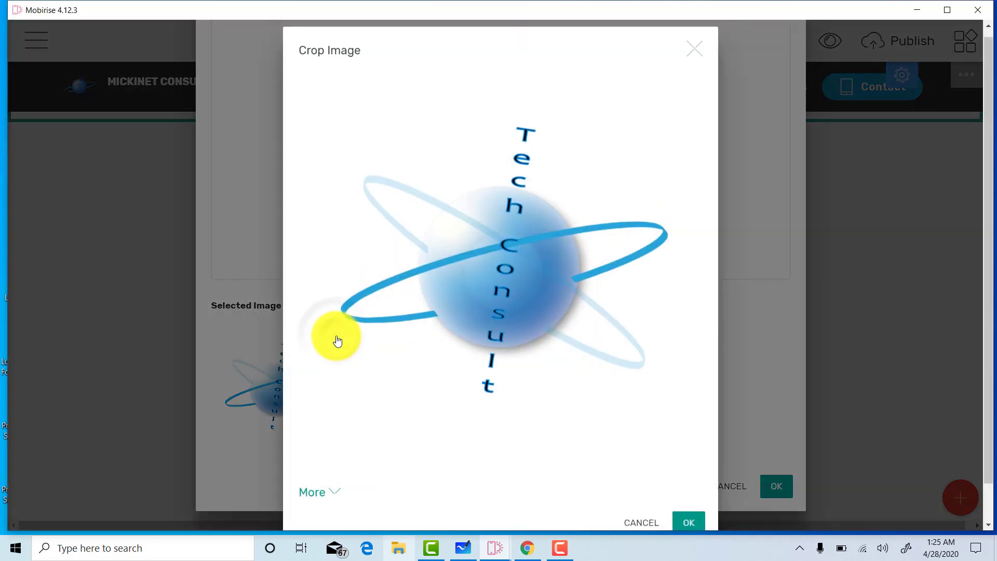
pyautogui.click(697, 57)
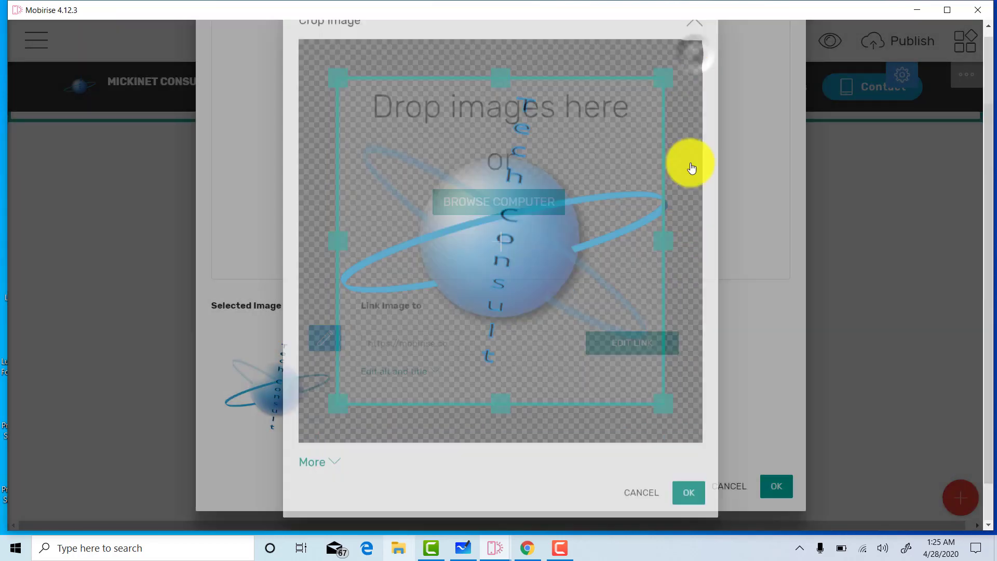
pyautogui.click(639, 344)
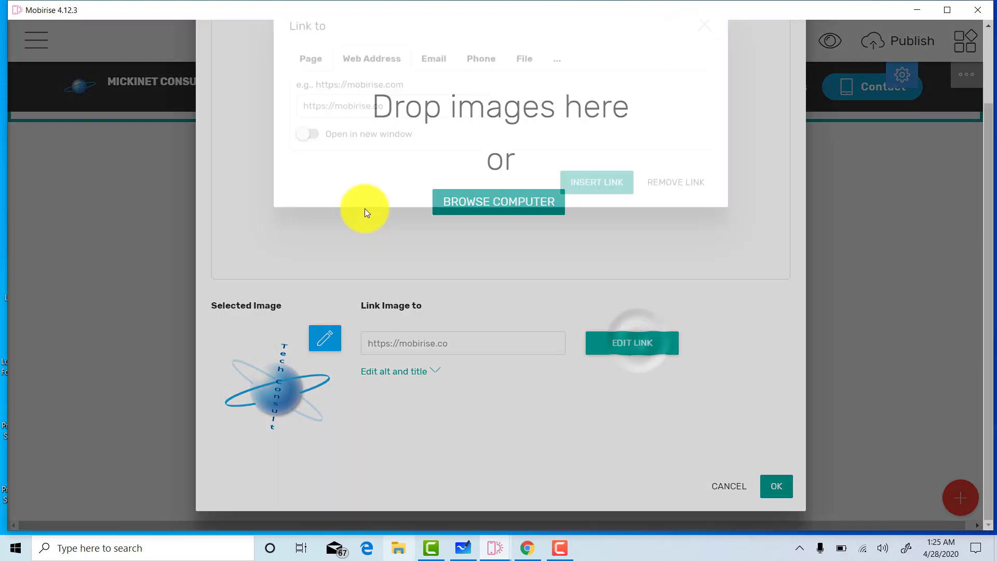
pyautogui.click(312, 95)
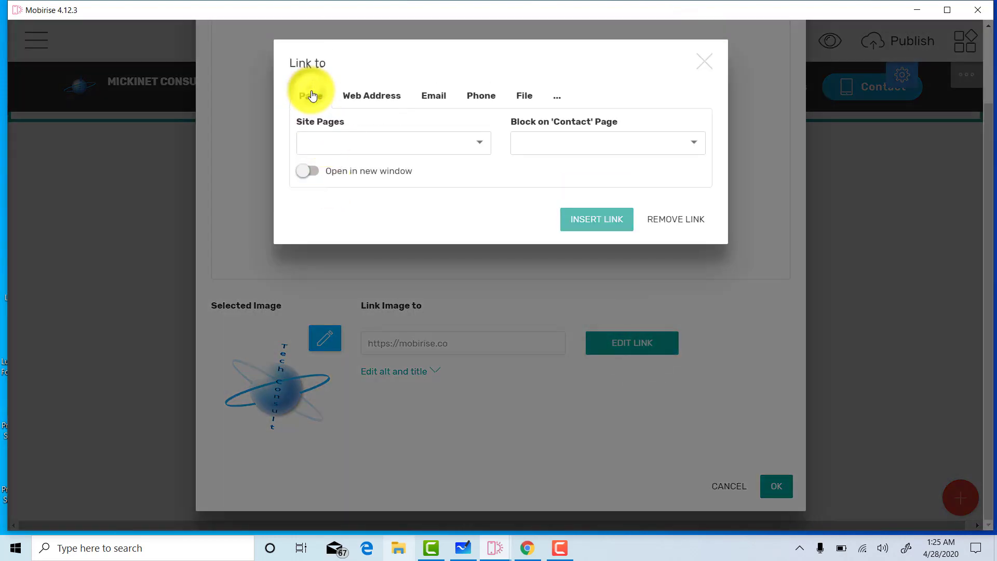
pyautogui.click(471, 141)
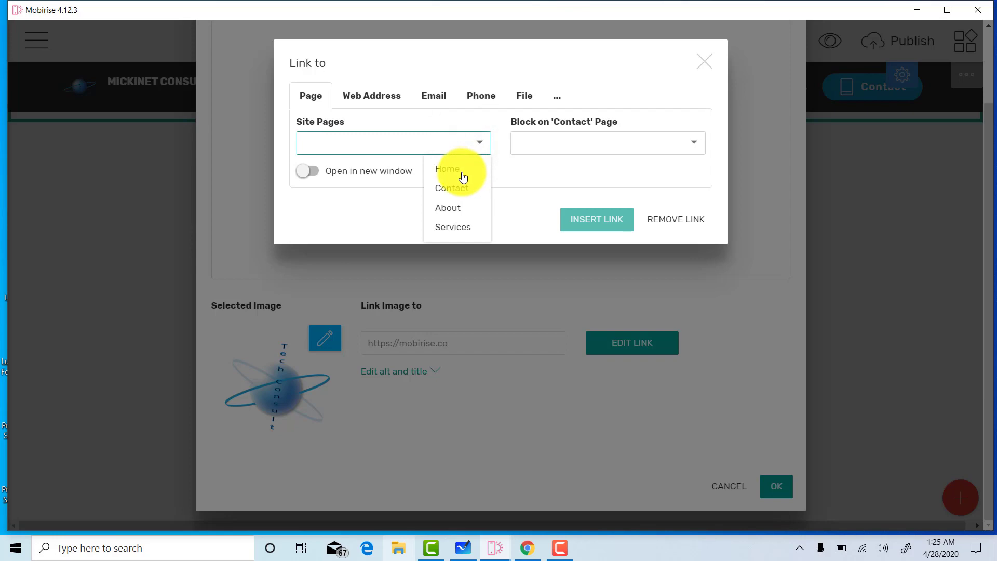
pyautogui.click(462, 175)
pyautogui.click(593, 221)
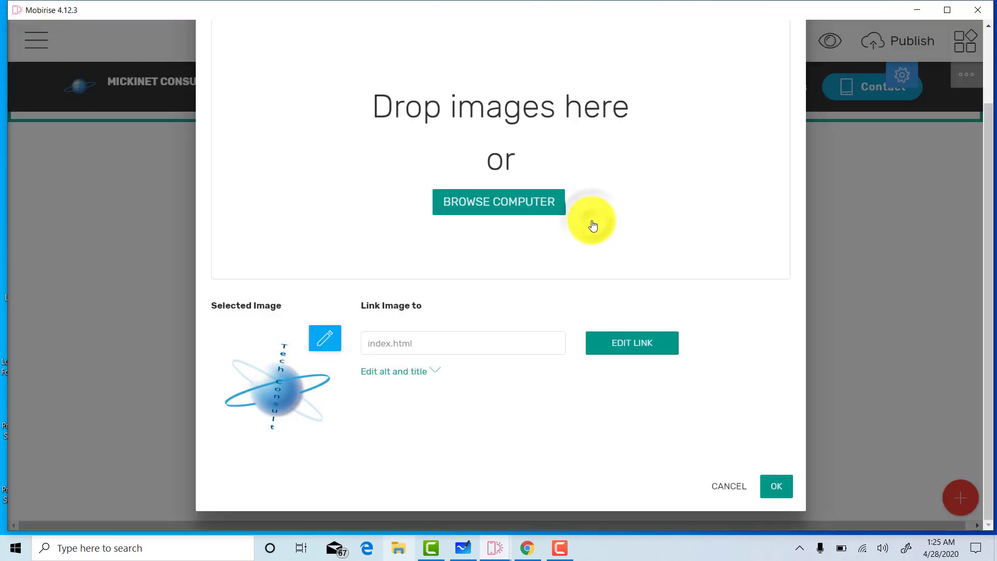
pyautogui.click(776, 487)
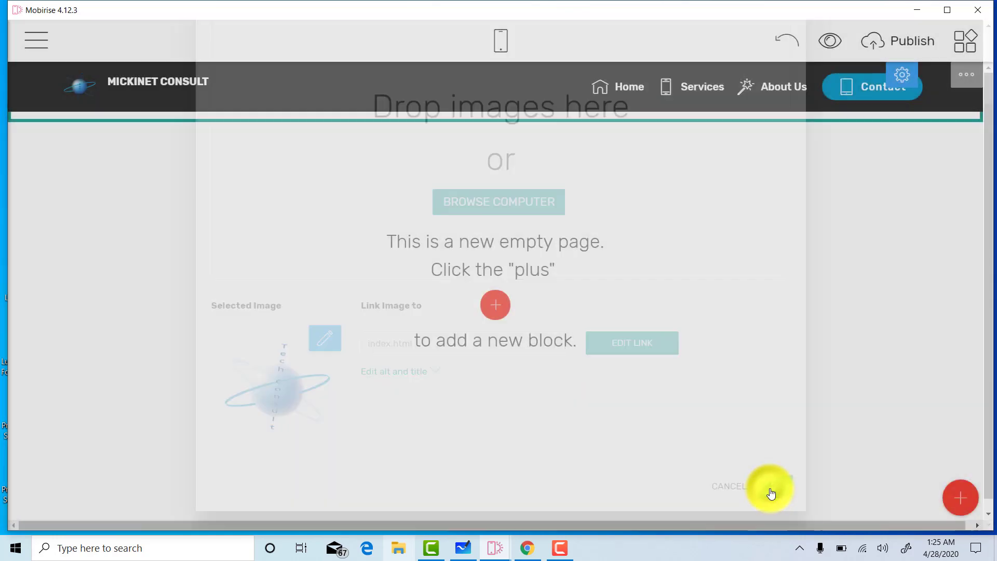
# Link the MICKINET CONSULT brand name to the site's Home page.
pyautogui.click(148, 90)
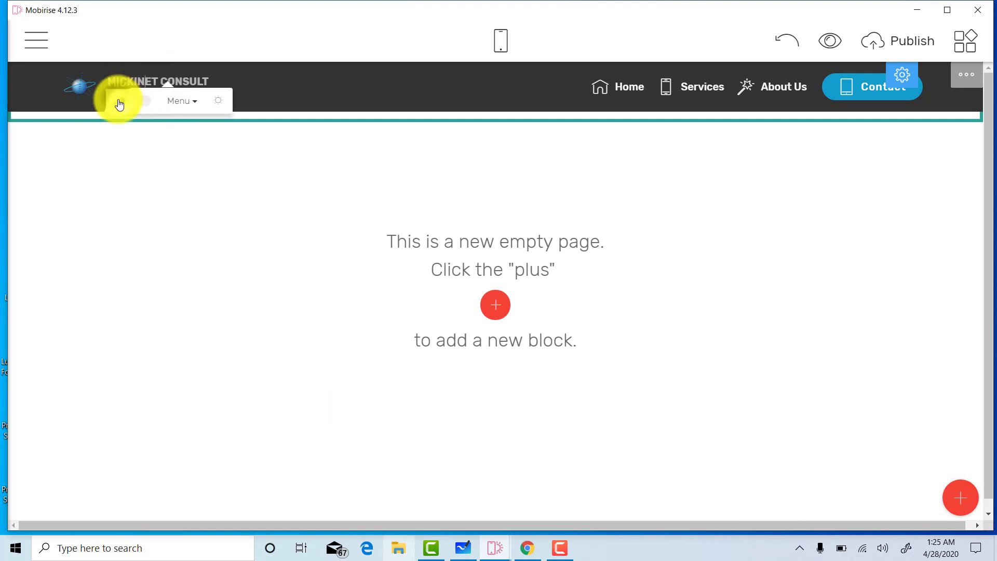
pyautogui.click(119, 104)
pyautogui.click(303, 104)
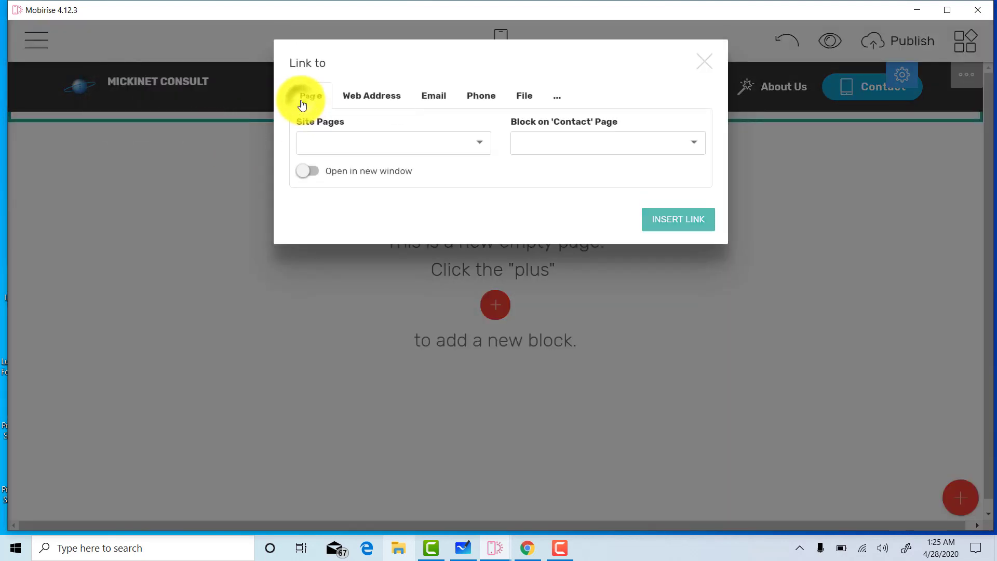
pyautogui.click(460, 159)
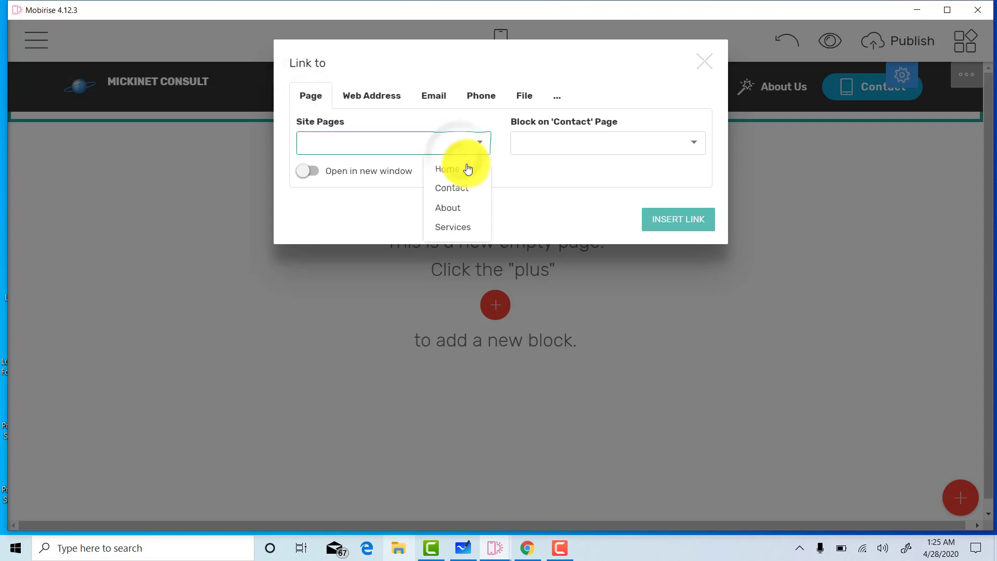
pyautogui.click(459, 174)
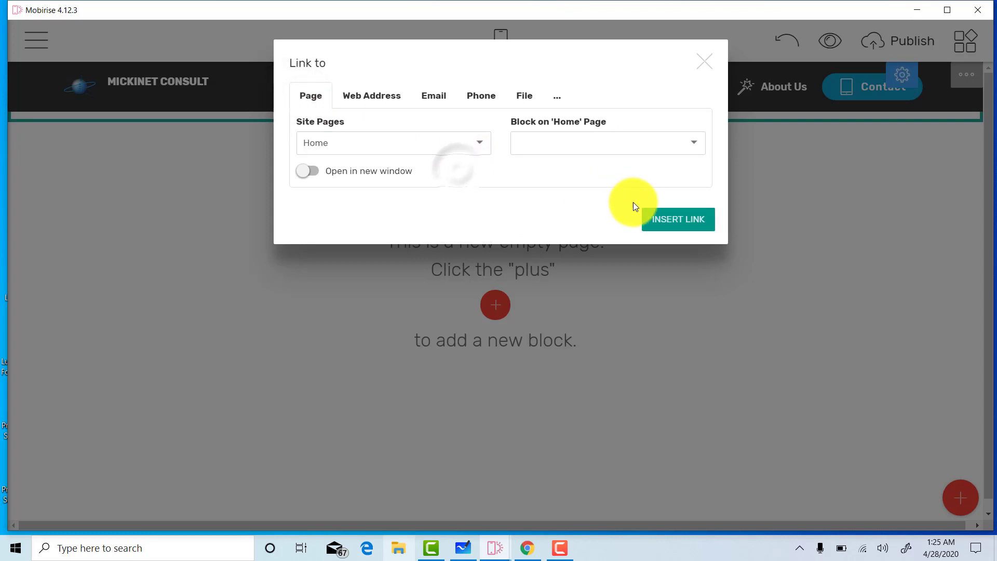
pyautogui.click(656, 221)
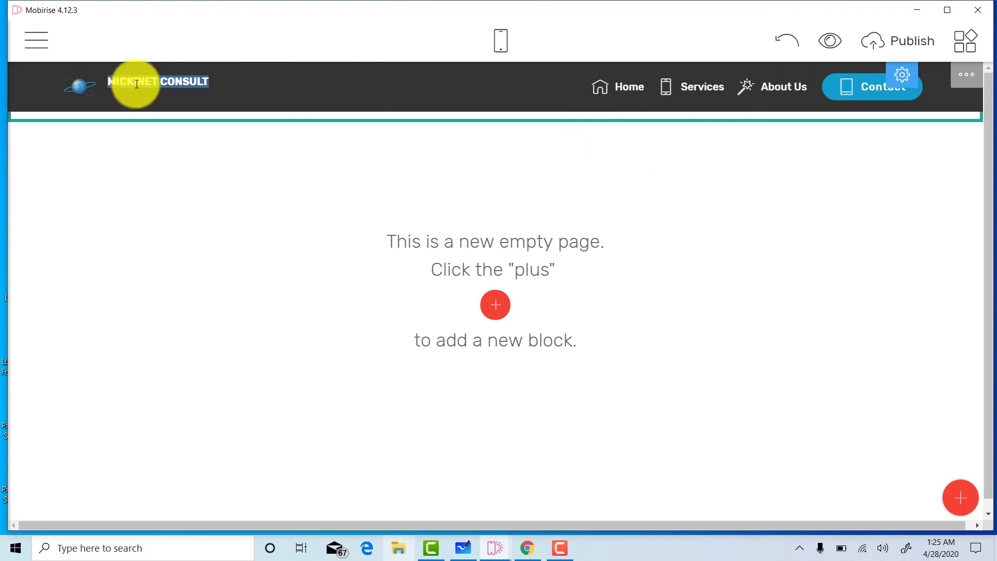
pyautogui.click(369, 83)
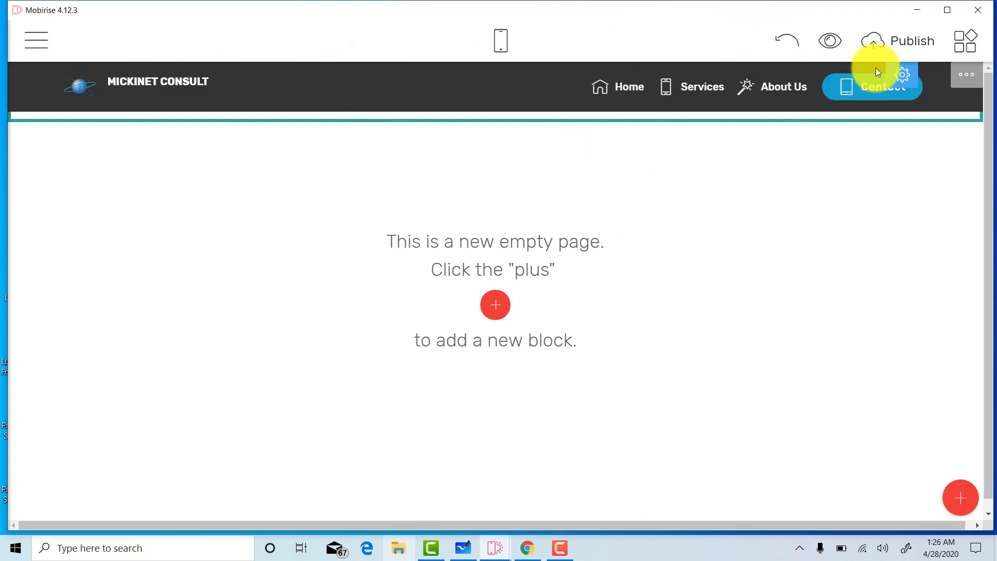
# Enlarge the logo through the menu block's Logo Size parameter.
pyautogui.click(918, 79)
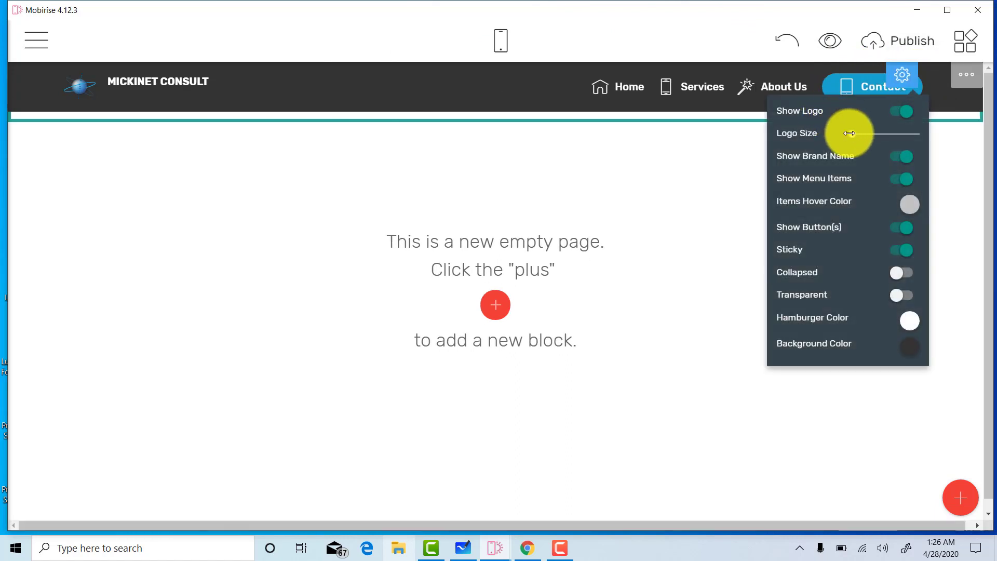
pyautogui.moveTo(850, 134); pyautogui.dragTo(881, 137)
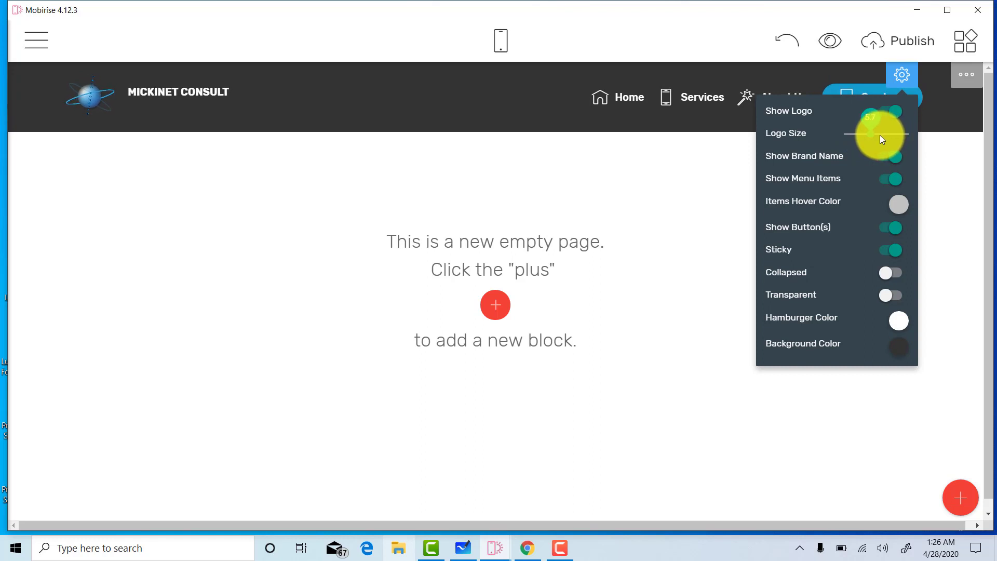
# Try hiding the menu's logo and brand name, showing each one again.
pyautogui.click(891, 111)
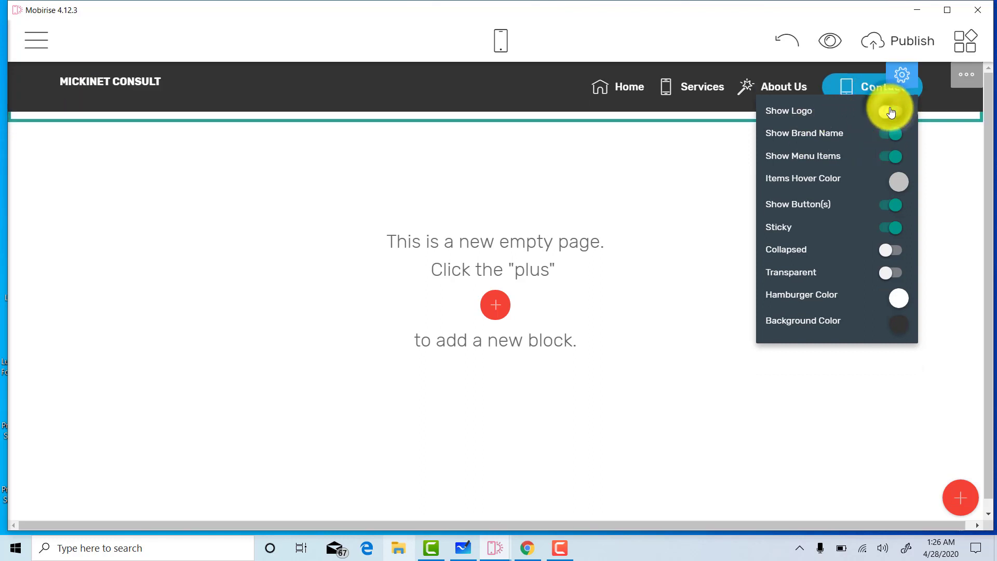
pyautogui.click(891, 111)
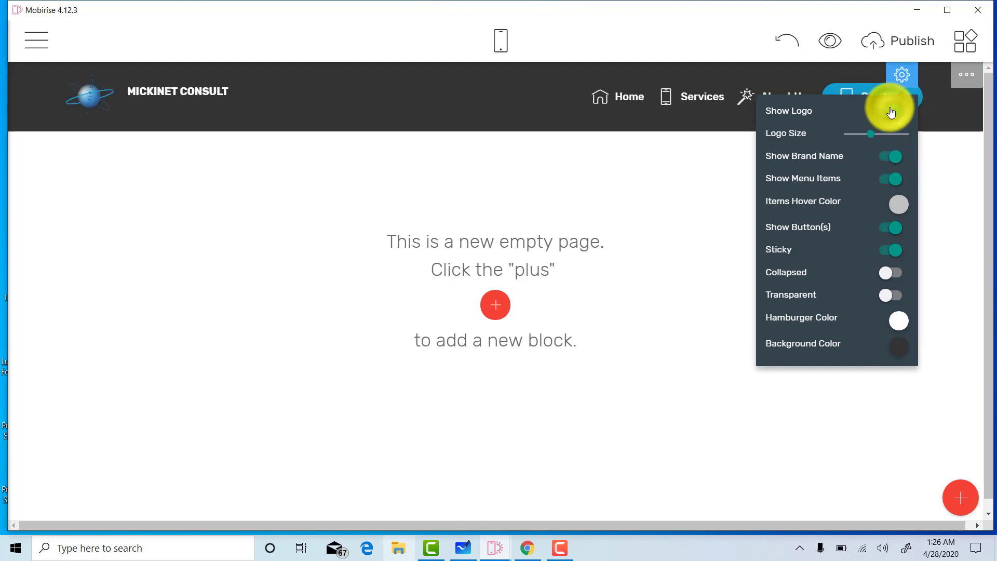
pyautogui.click(896, 162)
pyautogui.click(896, 162)
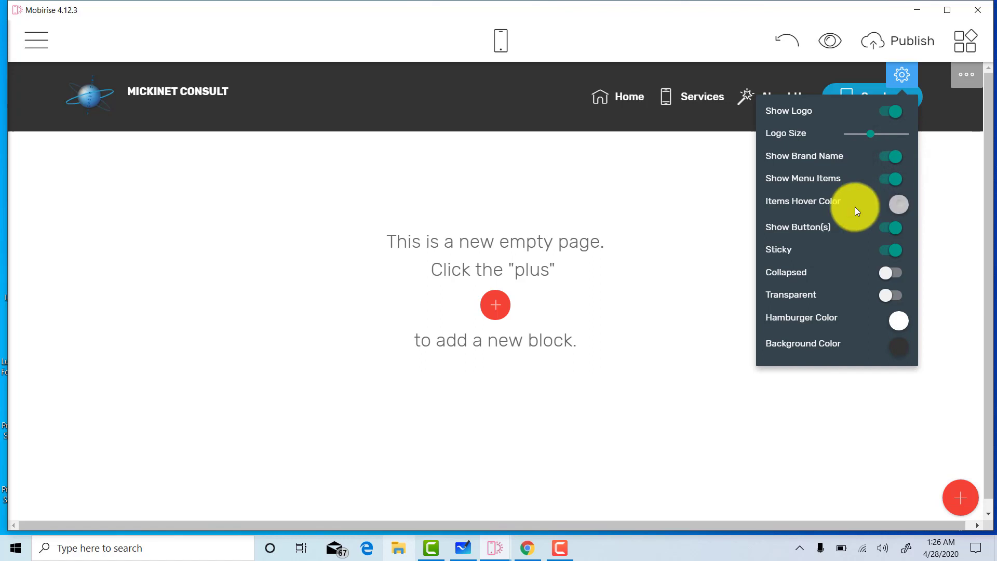
# Set the menu's Items Hover Color to bright pink-red.
pyautogui.click(889, 204)
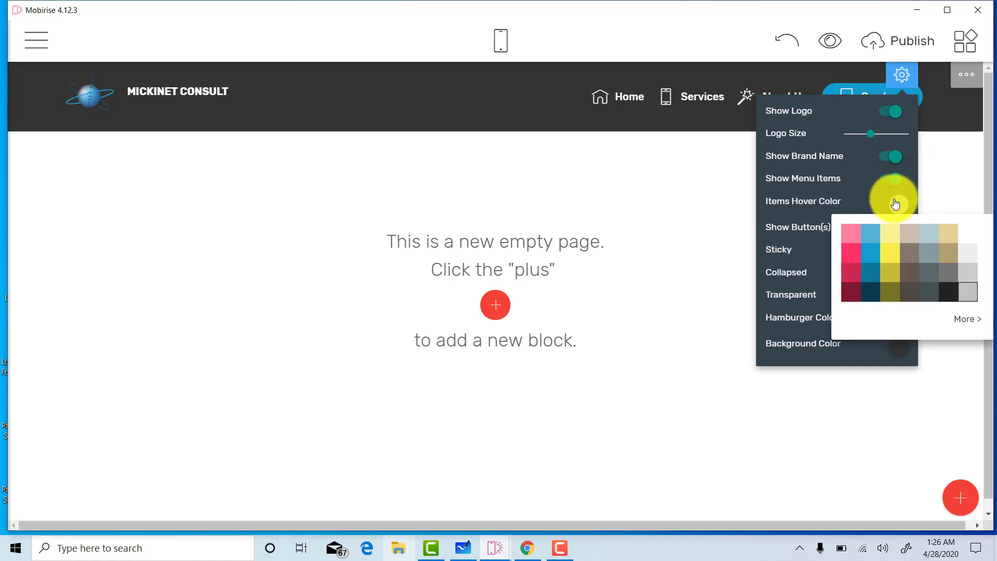
pyautogui.click(896, 203)
pyautogui.click(896, 203)
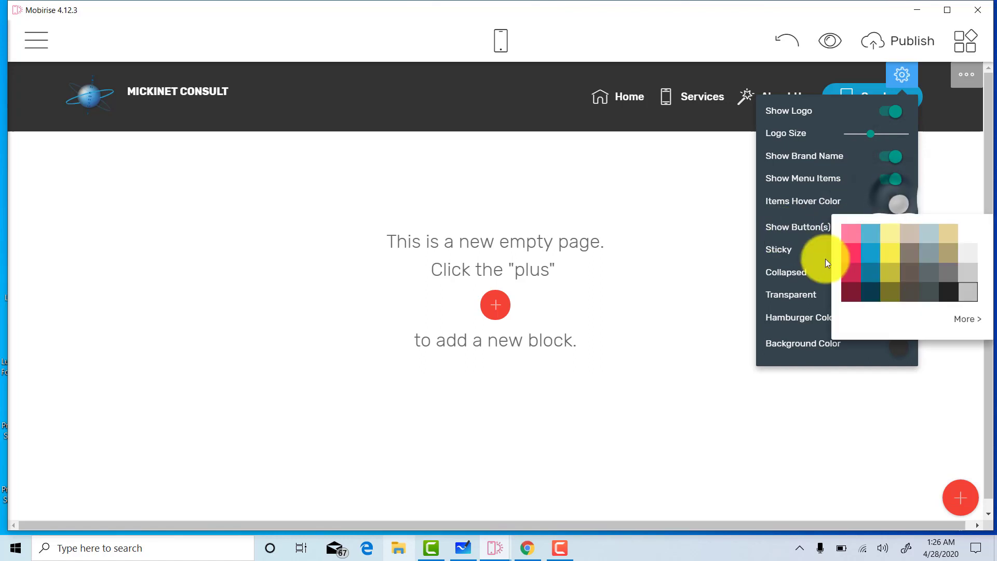
pyautogui.click(853, 254)
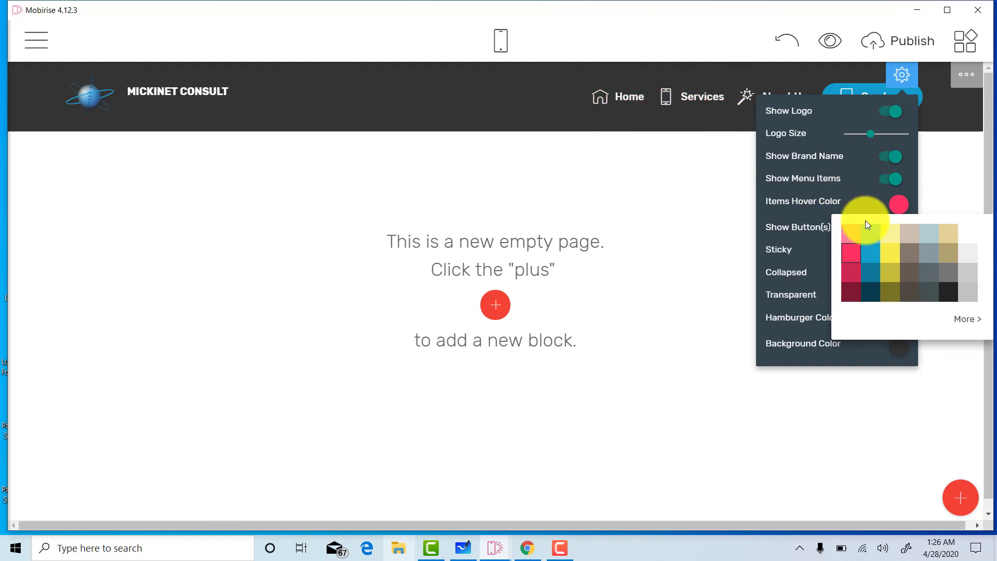
pyautogui.click(806, 213)
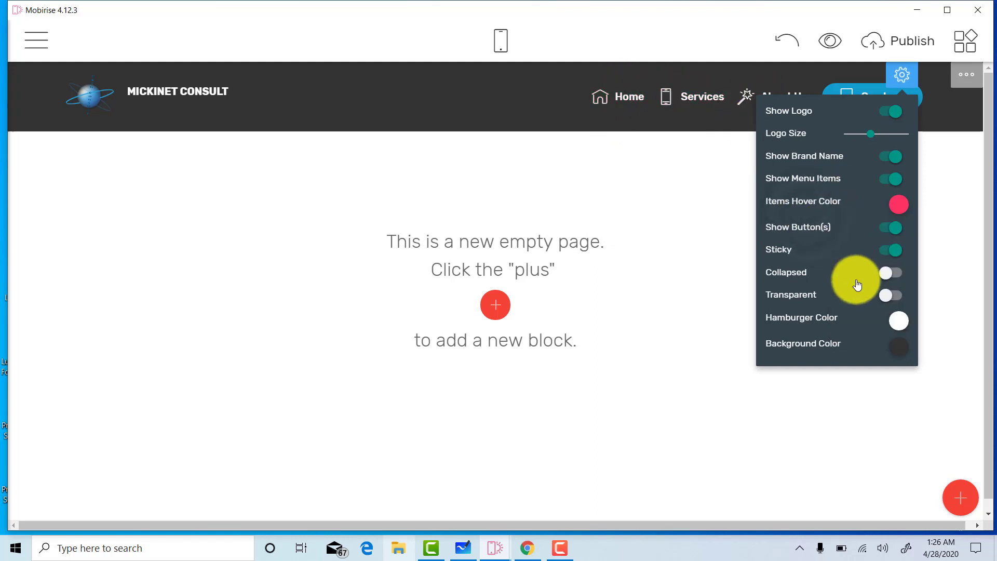
# Try the menu's Transparent option, switch it back off, and set the Hamburger Color to blue.
pyautogui.click(890, 295)
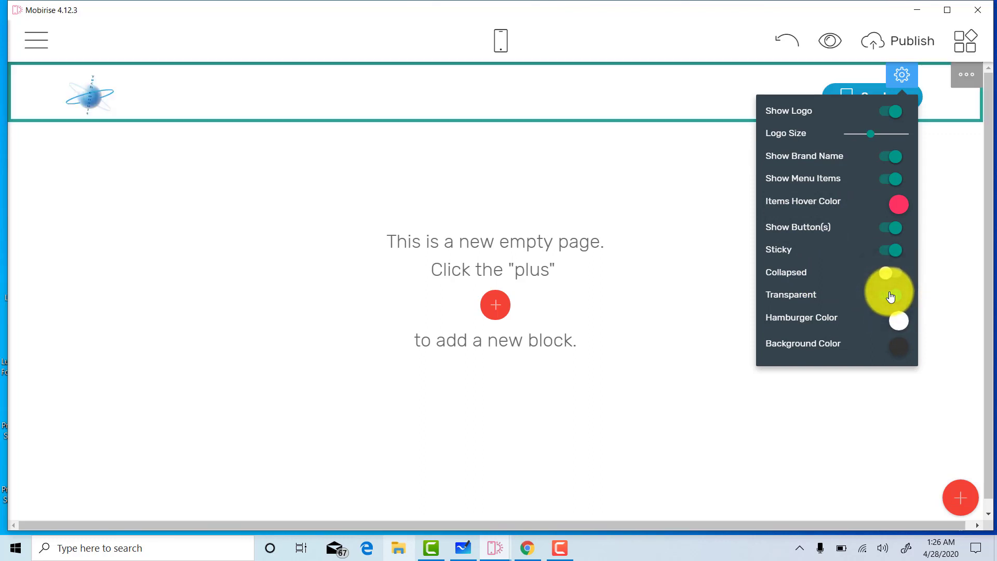
pyautogui.click(891, 295)
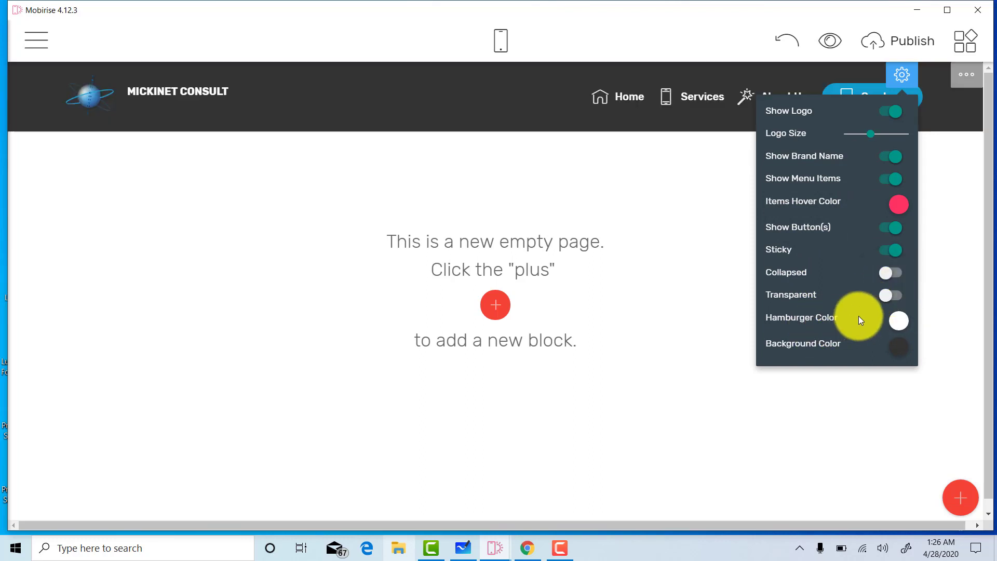
pyautogui.click(906, 324)
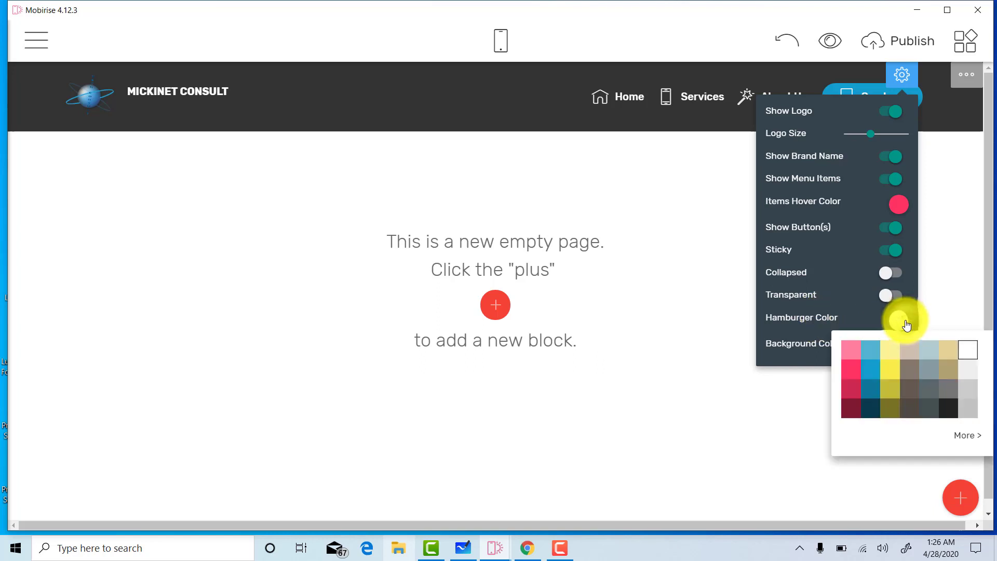
pyautogui.click(868, 368)
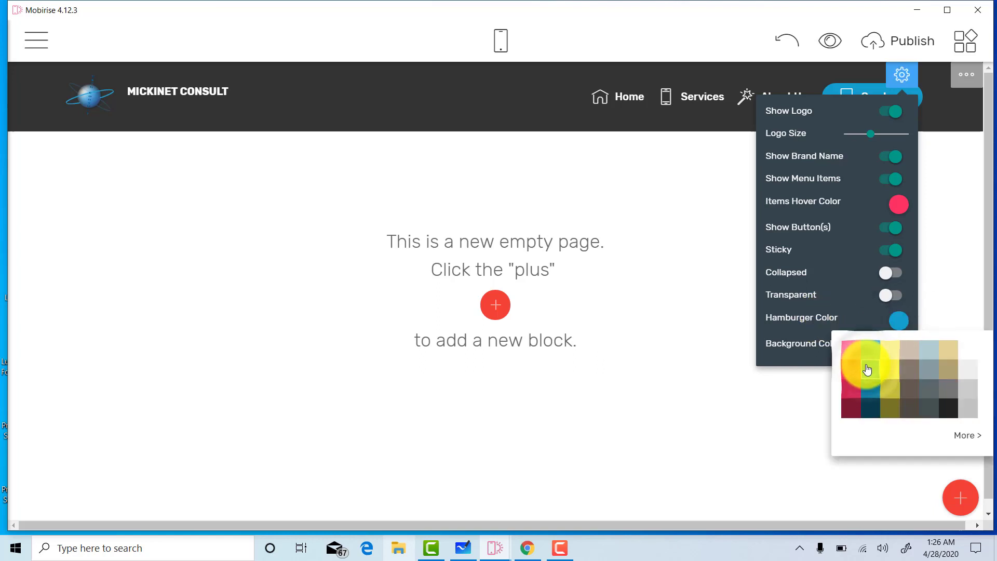
pyautogui.click(550, 110)
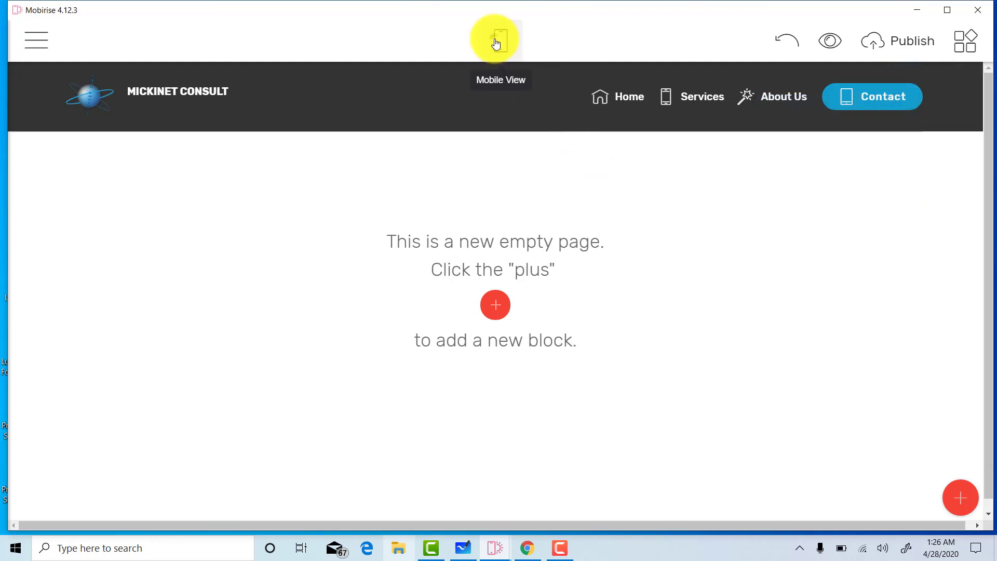
# Preview the page in mobile view, expand its hamburger menu to check the items, and return to desktop view.
pyautogui.click(496, 43)
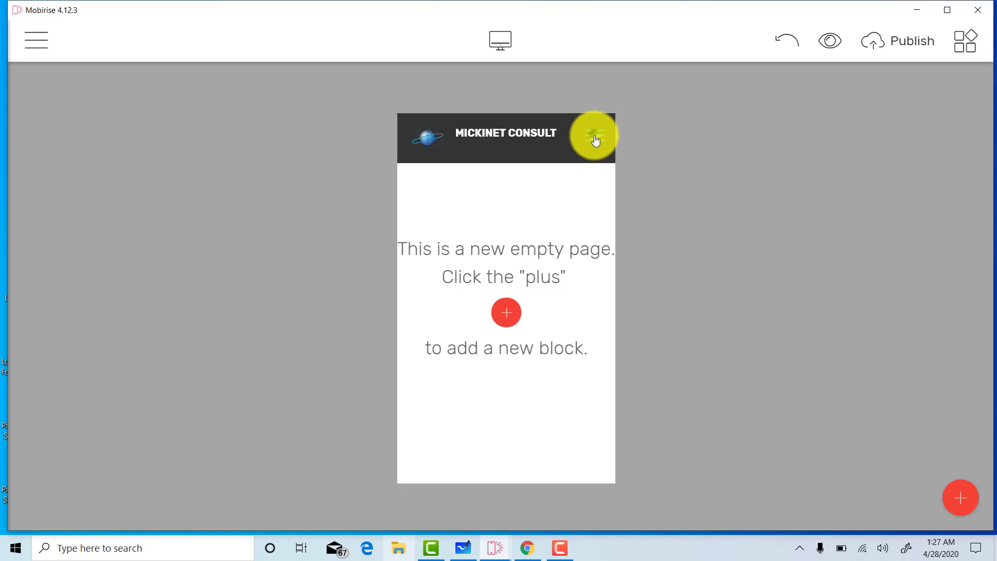
pyautogui.click(595, 140)
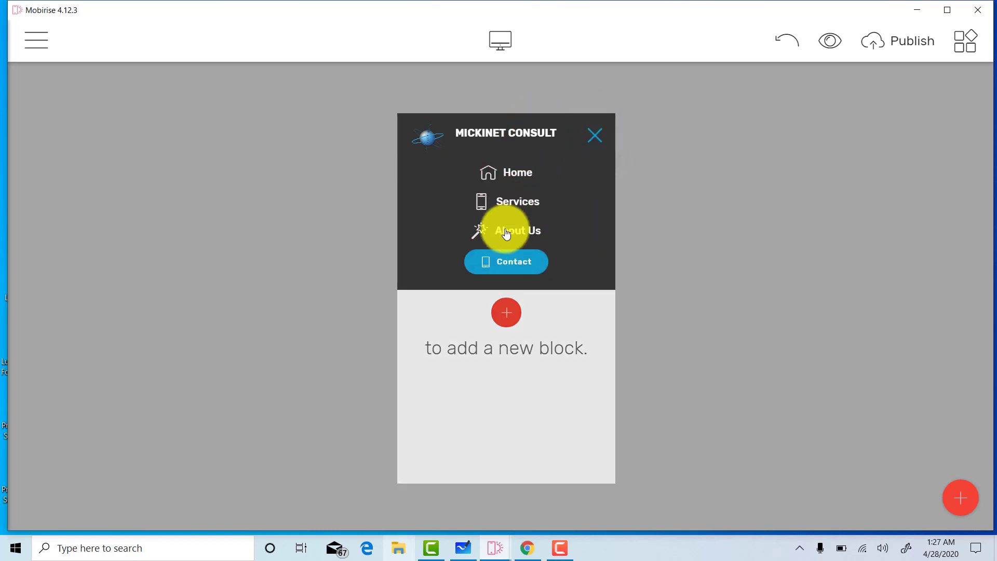
pyautogui.click(490, 32)
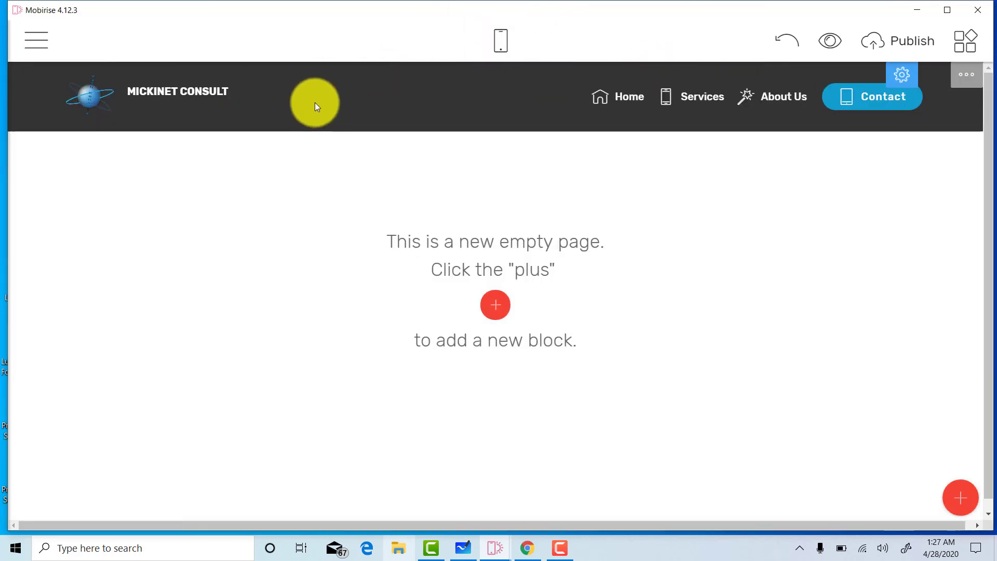